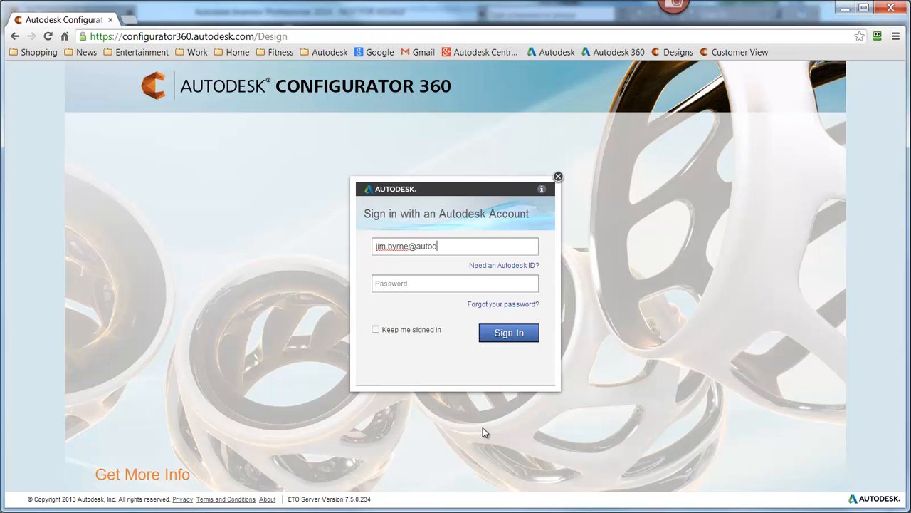
Enter the account password and sign in to Autodesk Configurator 360.
{"action": "key", "text": "Tab"}
{"action": "type", "text": "••"}
{"action": "key", "text": "Return"}
{"action": "left_click", "coordinate": [485, 429]}
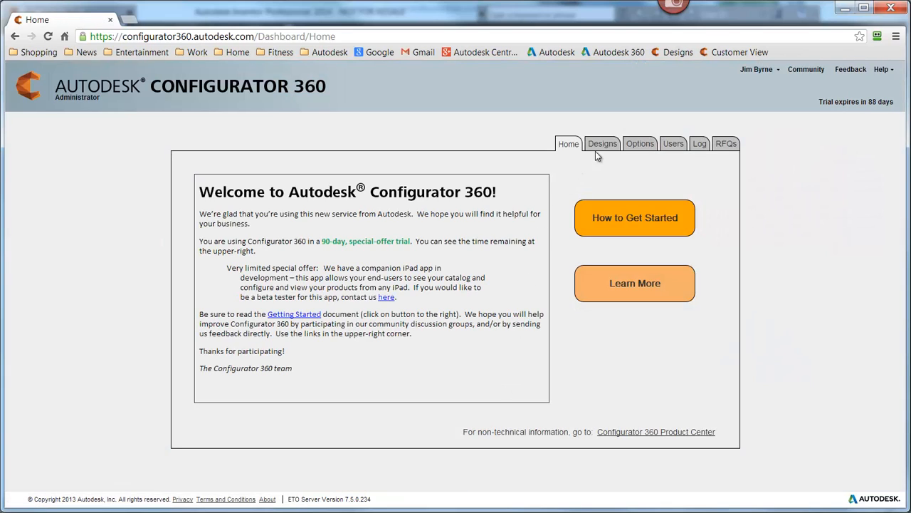
Review the list of designs, the Branding, Downloads, Access and RFQ Setup options, and the RFQs page.
{"action": "left_click", "coordinate": [601, 147]}
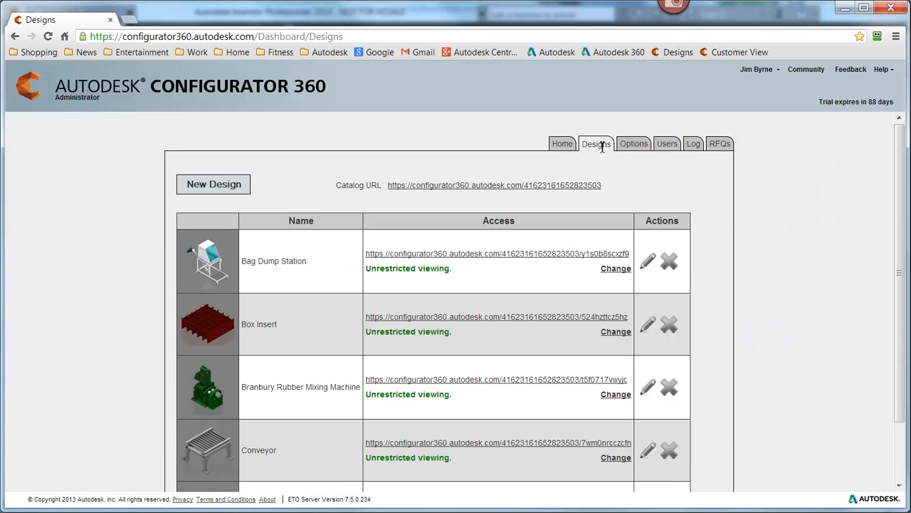
{"action": "left_click", "coordinate": [644, 148]}
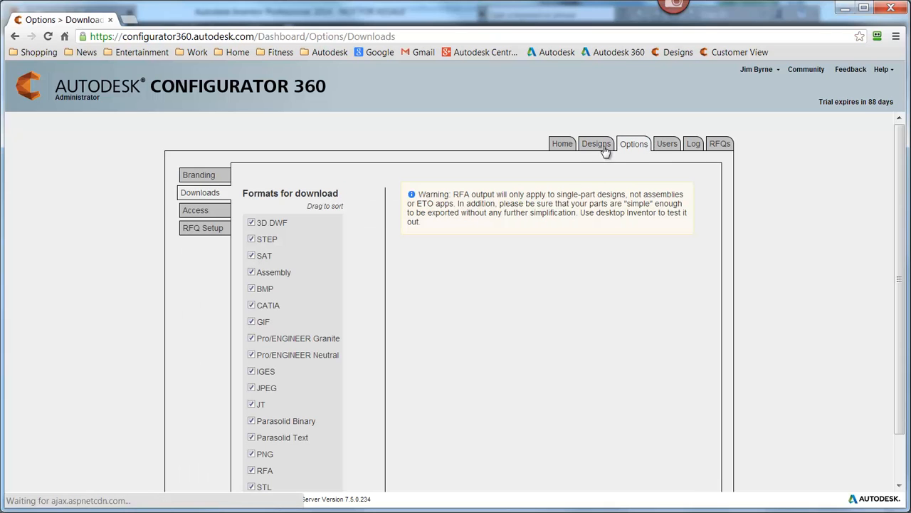
{"action": "left_click", "coordinate": [221, 179]}
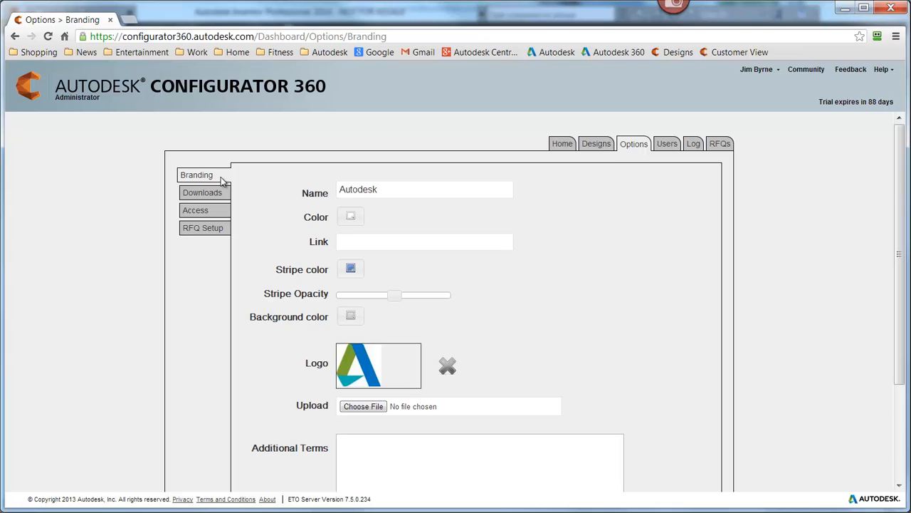
{"action": "left_click", "coordinate": [220, 190]}
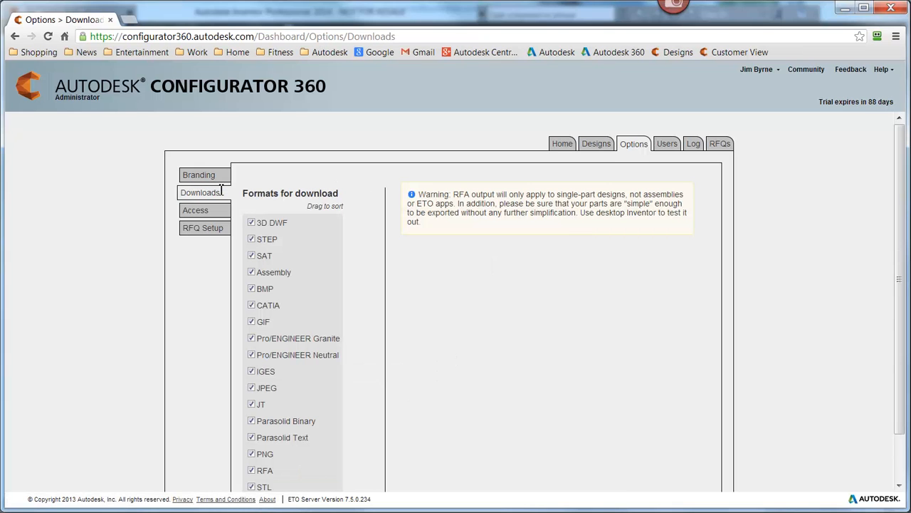
{"action": "left_click", "coordinate": [218, 210]}
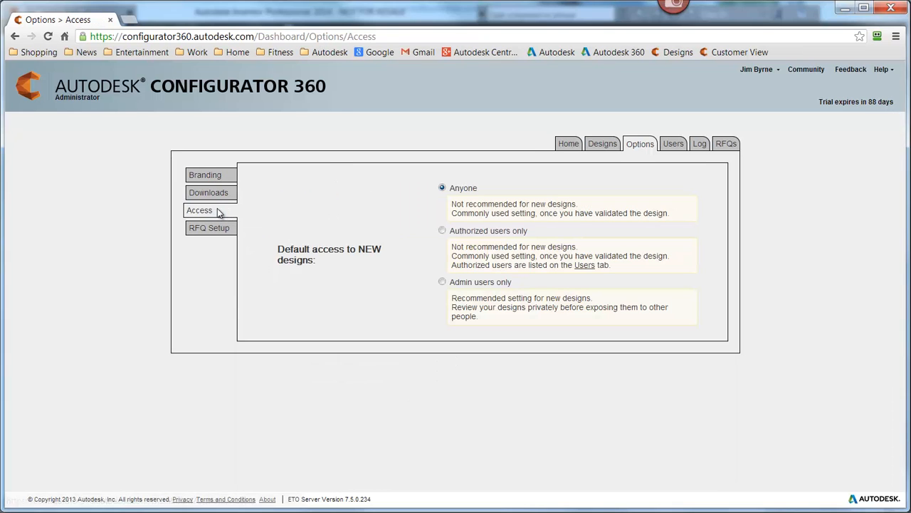
{"action": "left_click", "coordinate": [218, 228]}
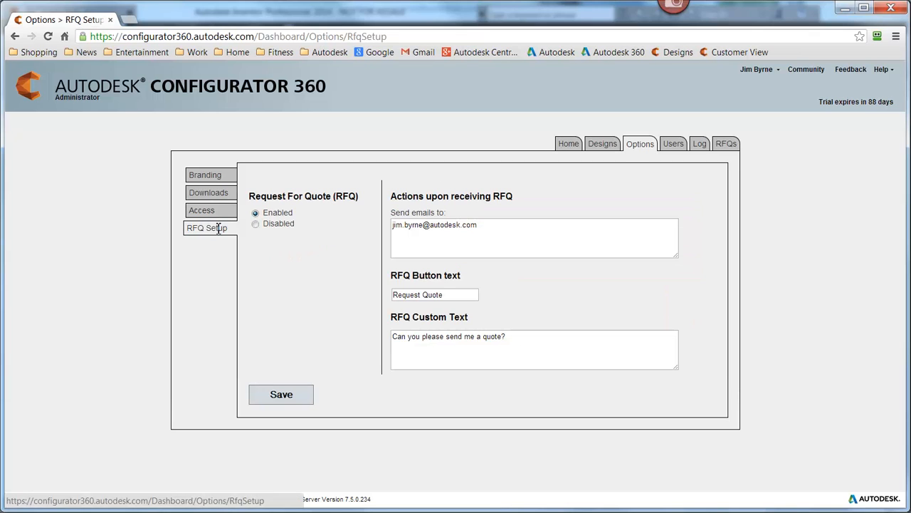
{"action": "left_click", "coordinate": [724, 146]}
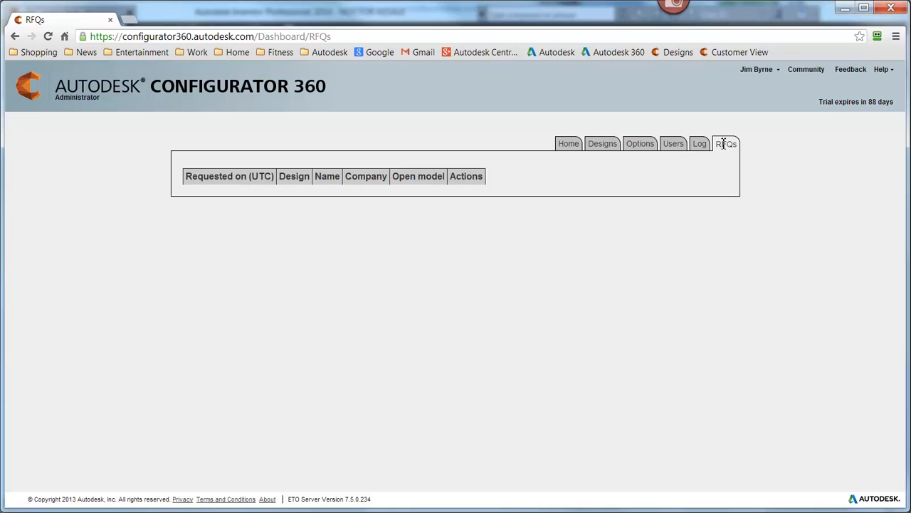
{"action": "left_click", "coordinate": [609, 145]}
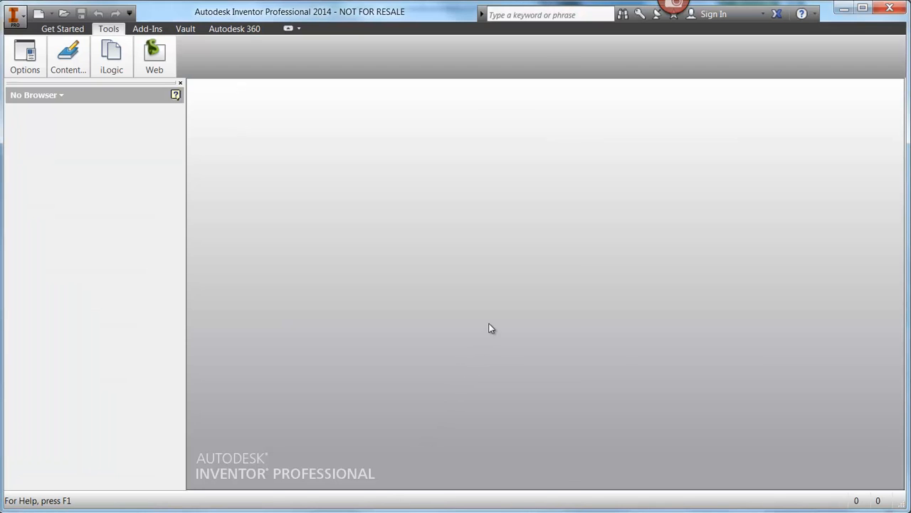
In Autodesk Inventor, create a new part from the Standard (in).ipt template and start a sketch on the XY plane.
{"action": "key", "text": "ctrl+n"}
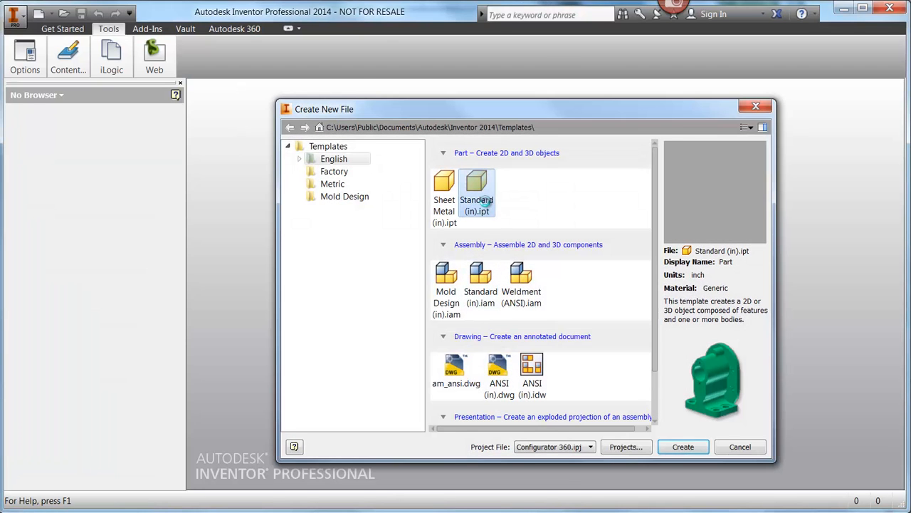
{"action": "double_click", "coordinate": [486, 202]}
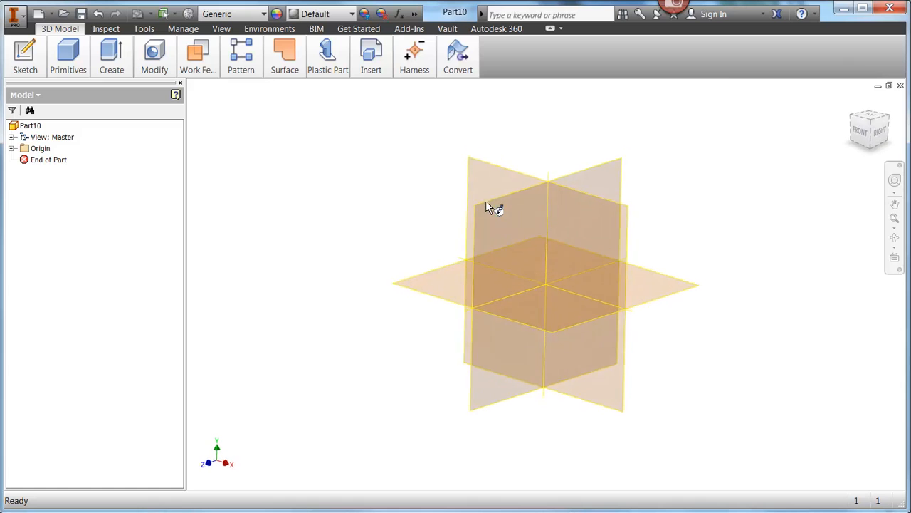
{"action": "left_click", "coordinate": [489, 178]}
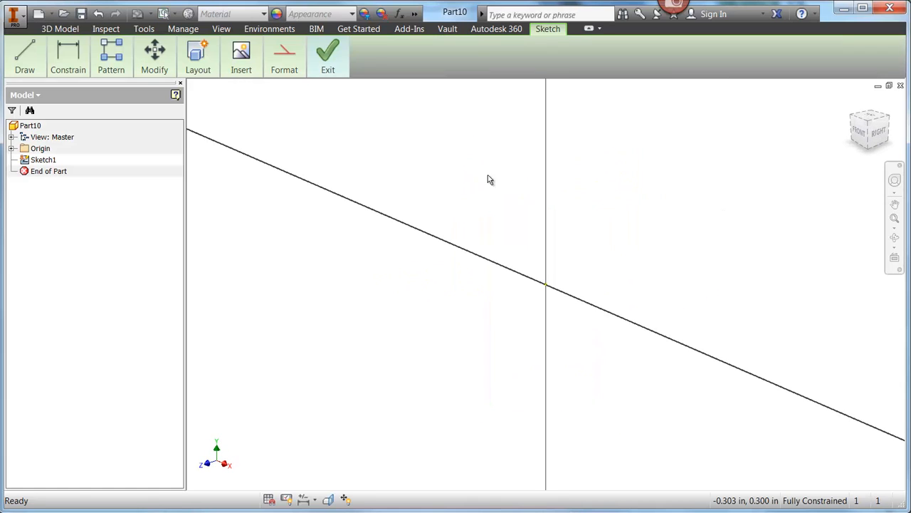
Sketch a centre-point rectangle on the origin, 5 in wide and 3 in high.
{"action": "key", "text": "r"}
{"action": "key", "text": "Return"}
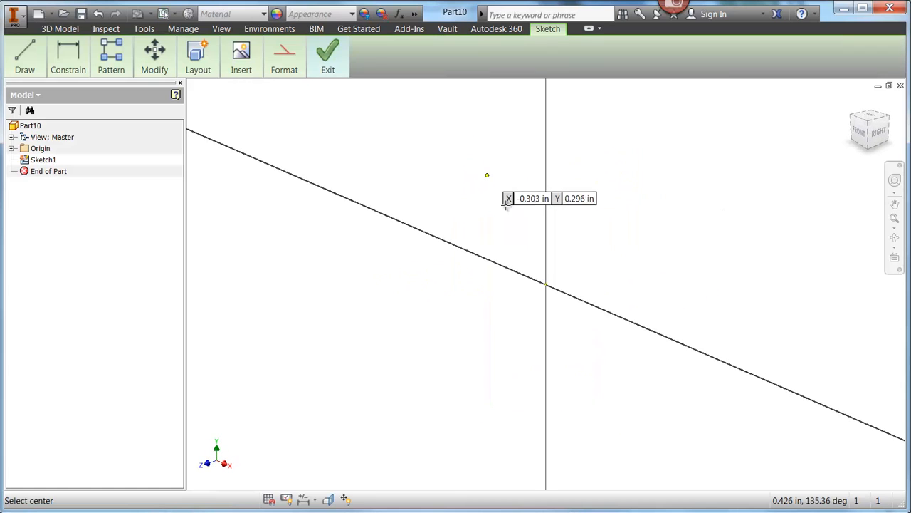
{"action": "left_click", "coordinate": [546, 287]}
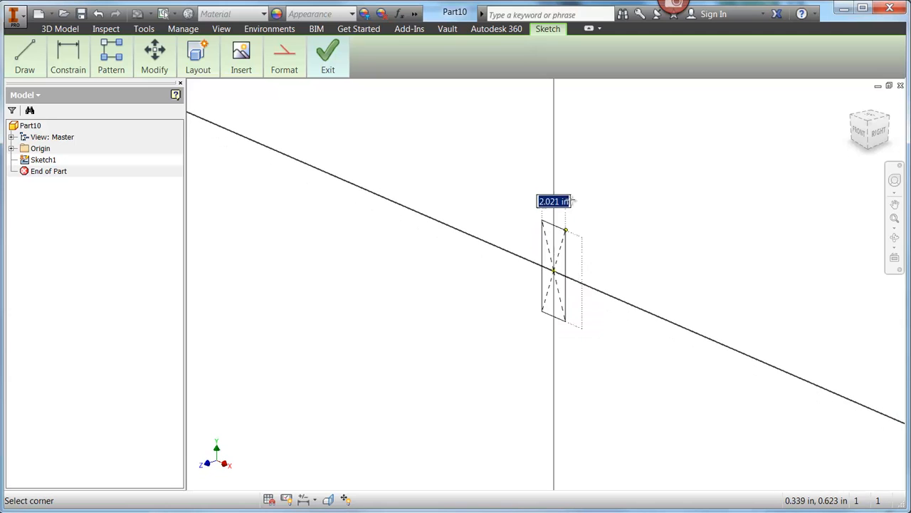
{"action": "type", "text": "5"}
{"action": "key", "text": "Tab"}
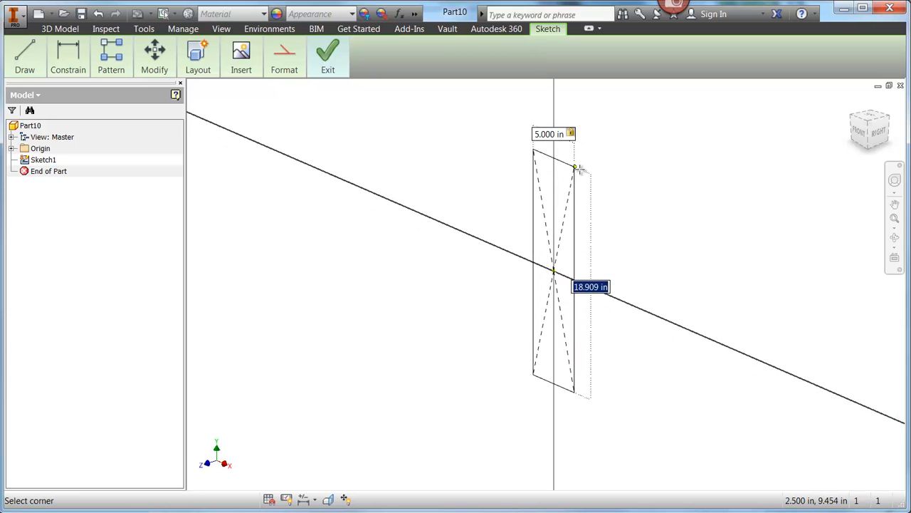
{"action": "type", "text": "3"}
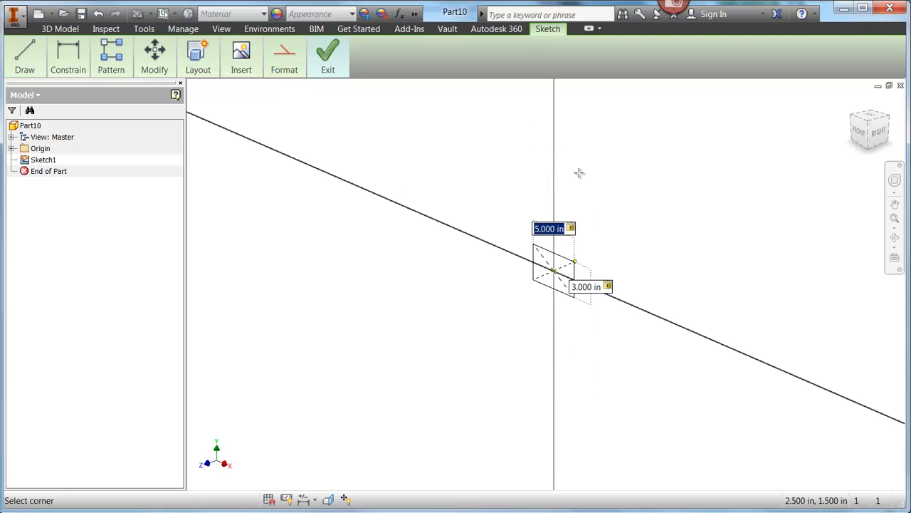
{"action": "key", "text": "Return"}
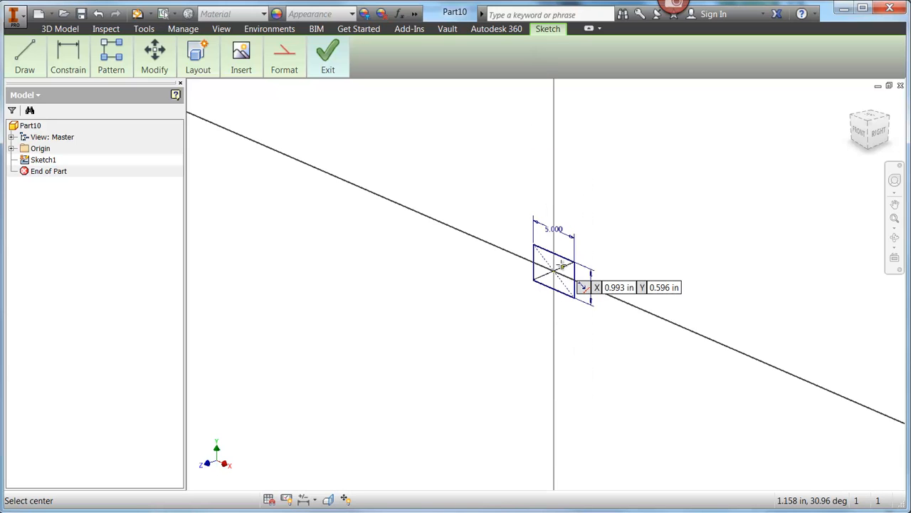
Extrude the rectangle 1 in into a solid block.
{"action": "key", "text": "e"}
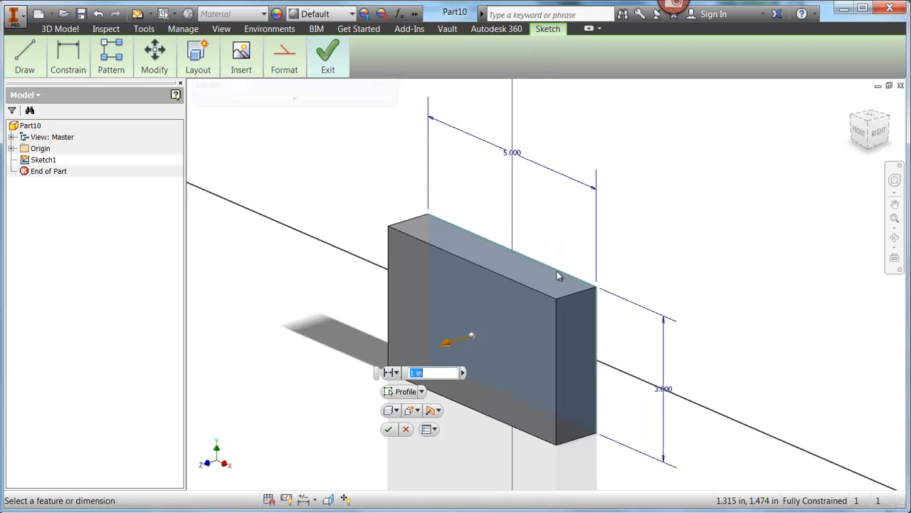
{"action": "left_click", "coordinate": [388, 428]}
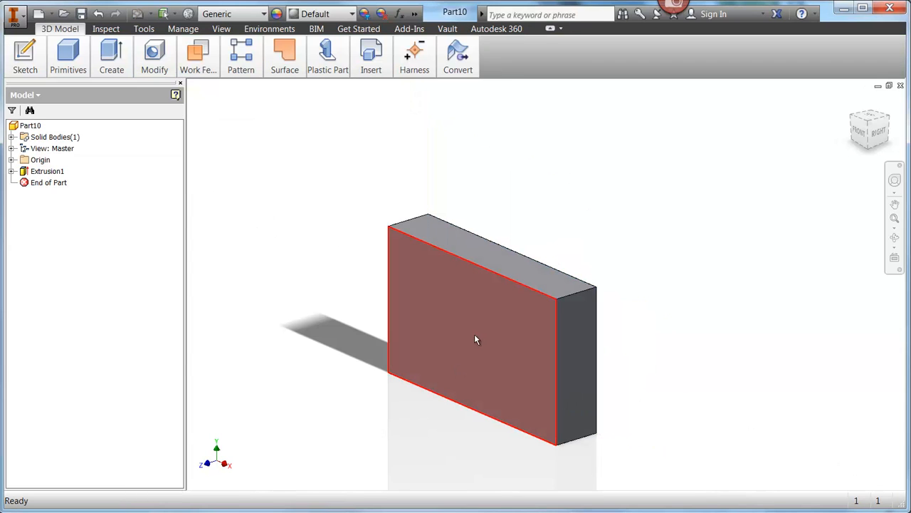
{"action": "key", "text": "Home"}
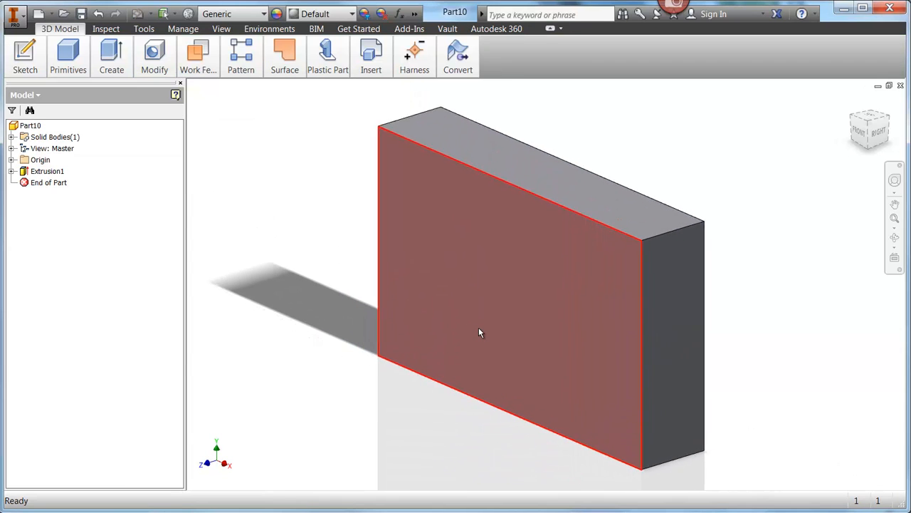
Sketch a 1 in diameter circle on the block's front face, centred on the origin.
{"action": "key", "text": "s"}
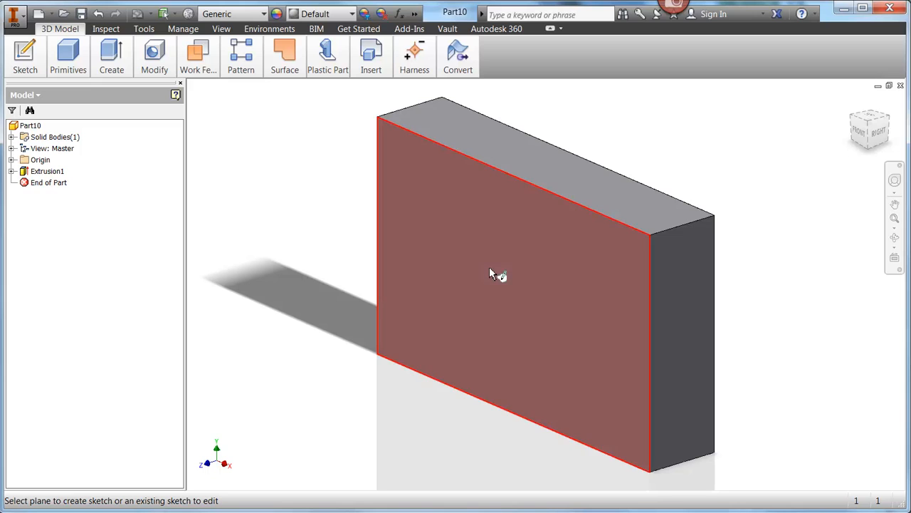
{"action": "left_click", "coordinate": [497, 282]}
{"action": "key", "text": "c"}
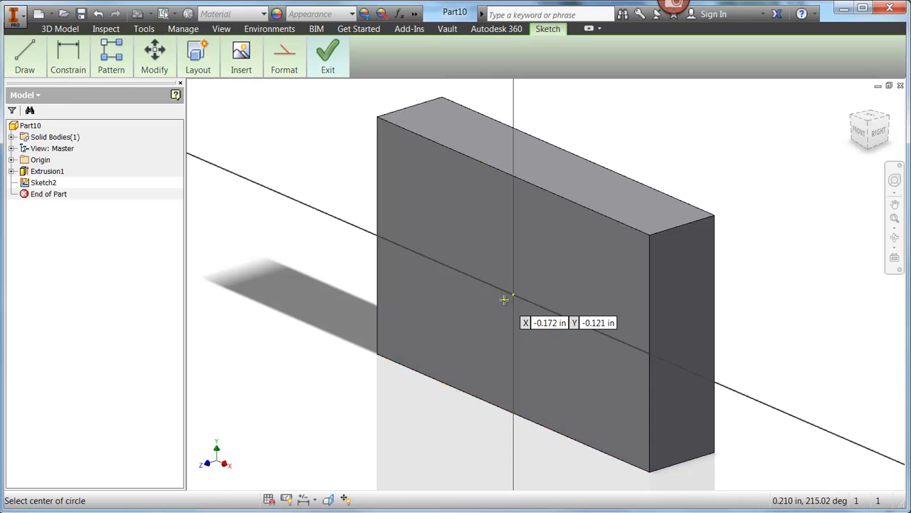
{"action": "left_click", "coordinate": [514, 294]}
{"action": "type", "text": "1"}
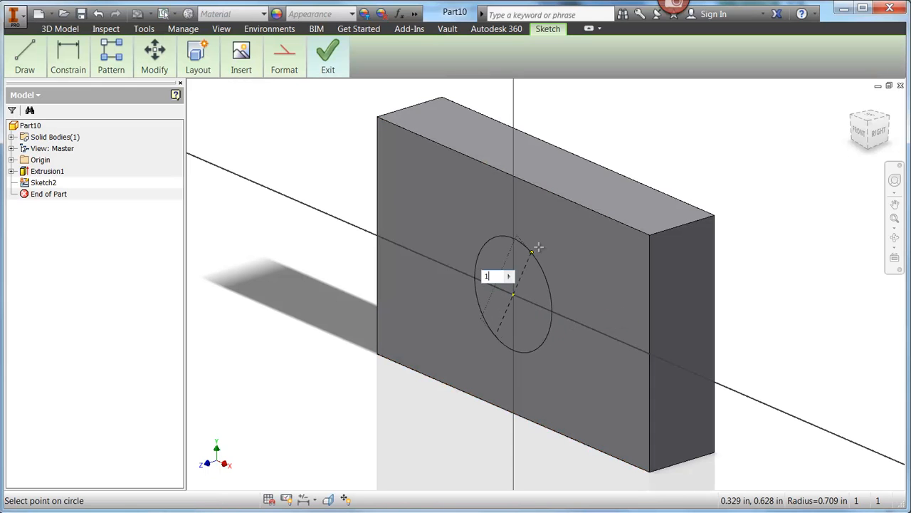
{"action": "key", "text": "Return"}
Extrude the circle as a cut through all of the block, directed backwards from the front face.
{"action": "key", "text": "e"}
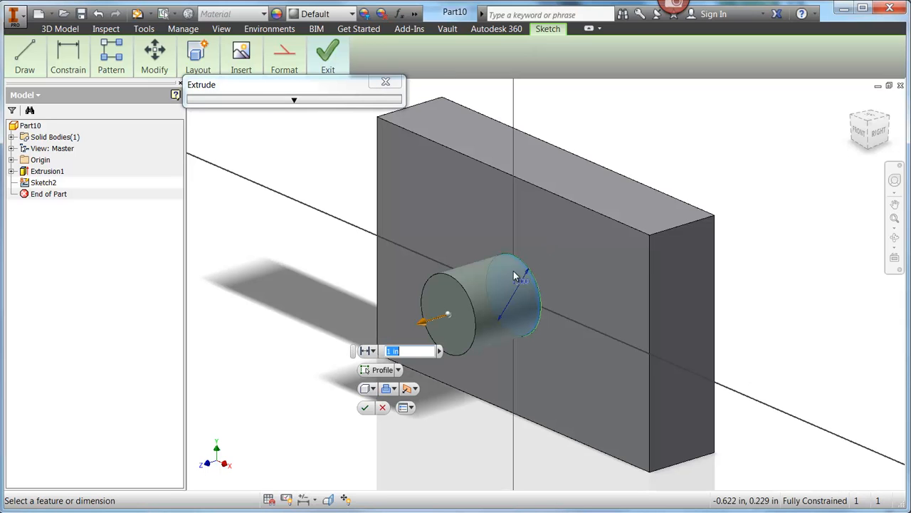
{"action": "left_click", "coordinate": [415, 388]}
{"action": "left_click", "coordinate": [410, 422]}
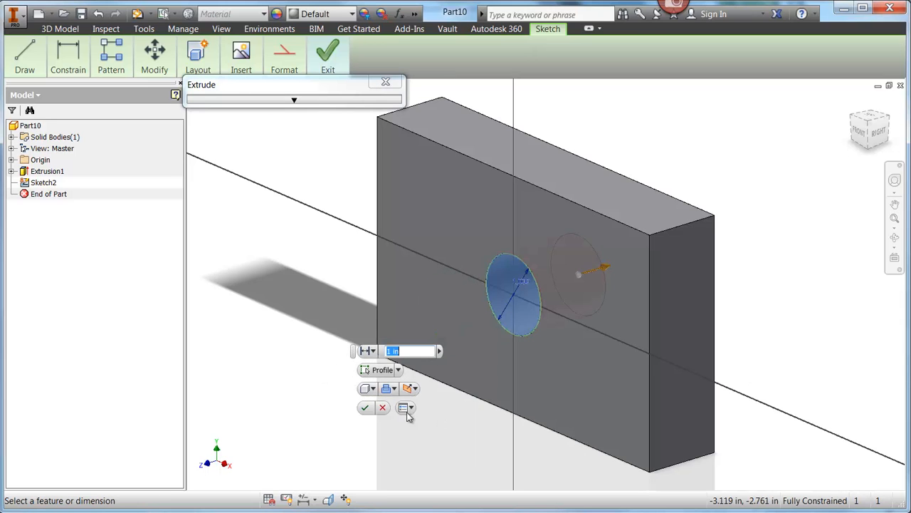
{"action": "left_click", "coordinate": [373, 351]}
{"action": "left_click", "coordinate": [376, 426]}
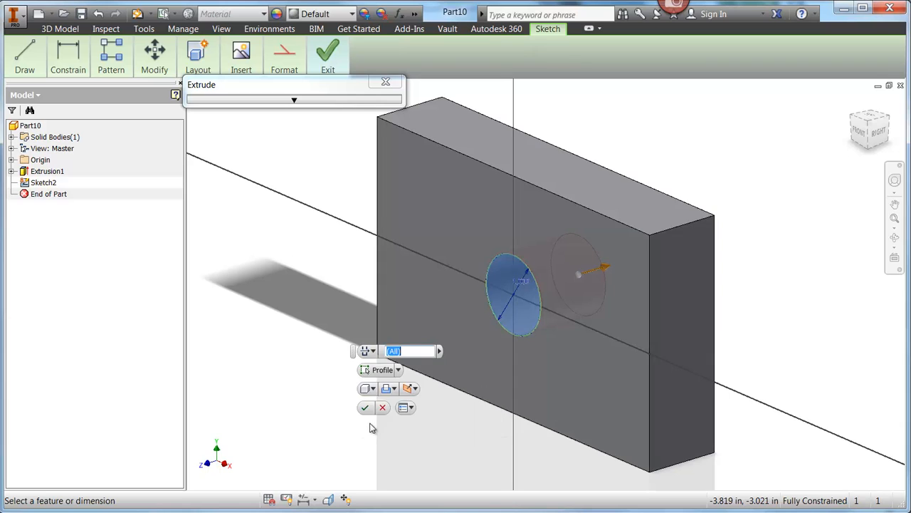
{"action": "key", "text": "Return"}
Fillet the block's four short corner edges with a 0.5 in radius.
{"action": "left_click", "coordinate": [681, 225]}
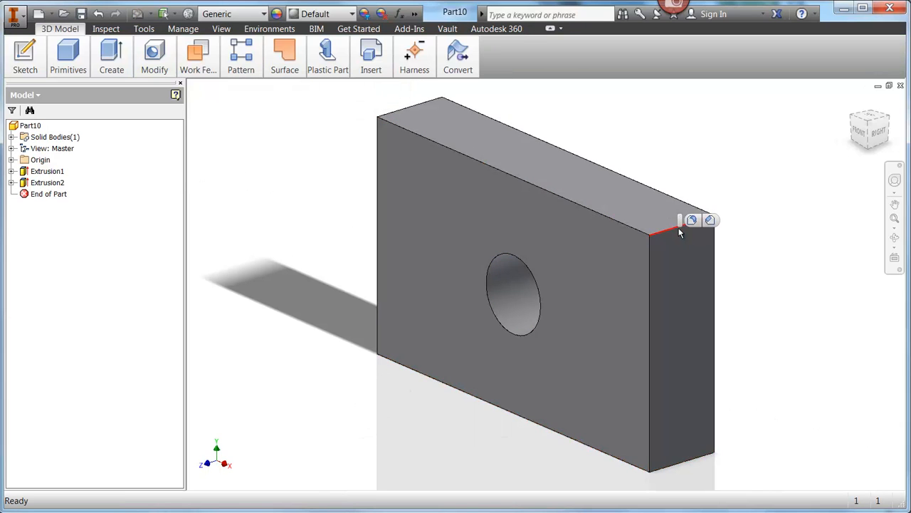
{"action": "left_click", "coordinate": [698, 220]}
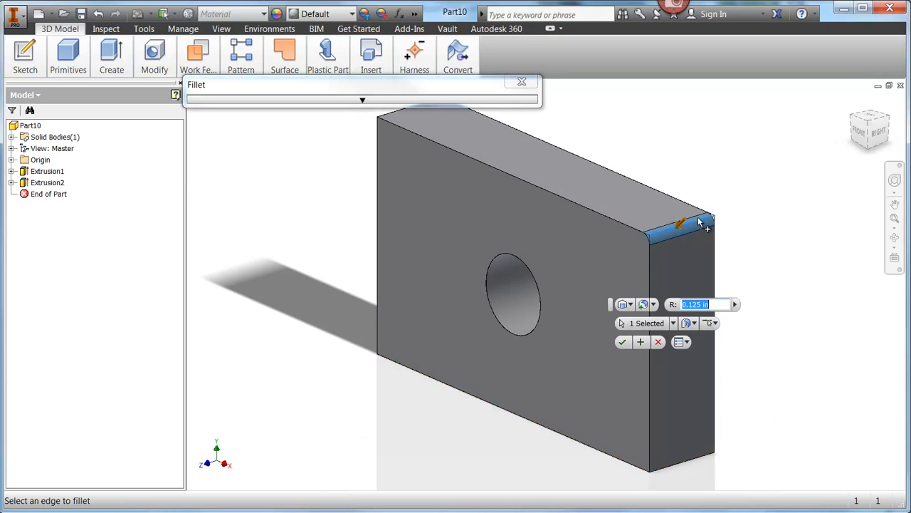
{"action": "type", "text": ".5"}
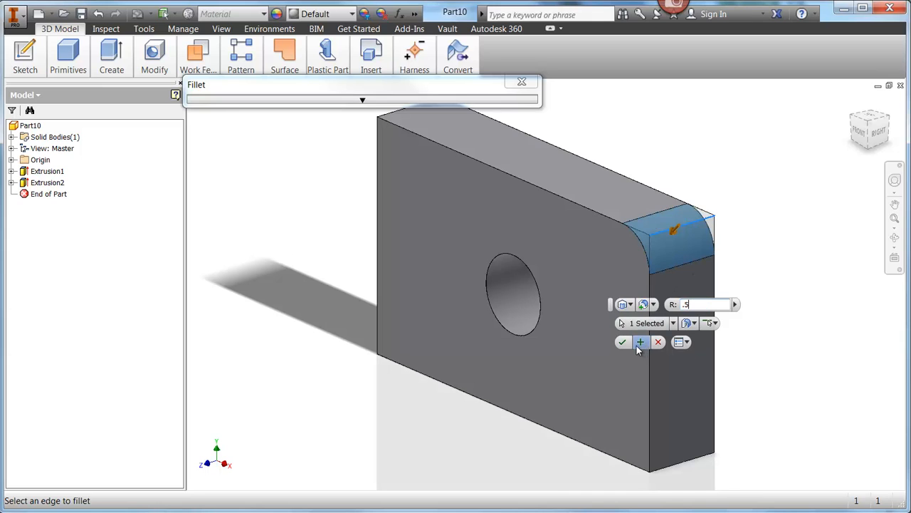
{"action": "left_click", "coordinate": [676, 462]}
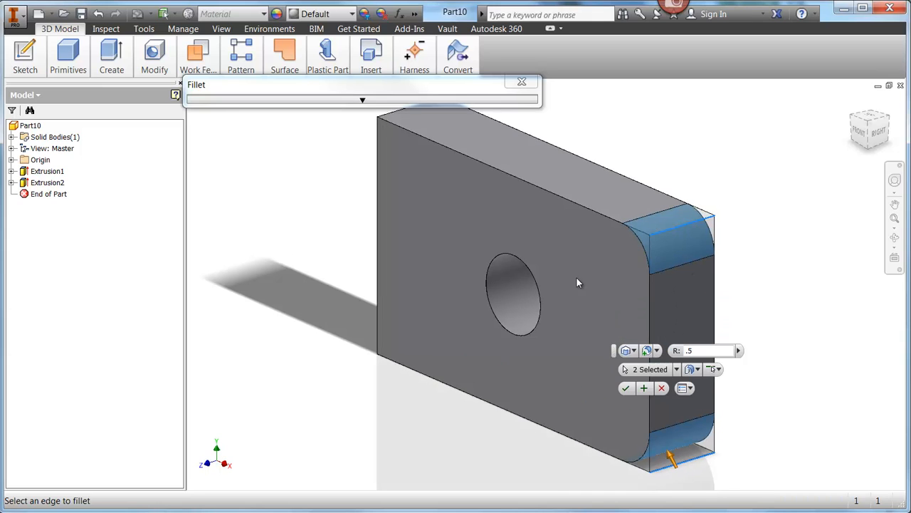
{"action": "left_click", "coordinate": [388, 118]}
{"action": "left_click", "coordinate": [411, 341]}
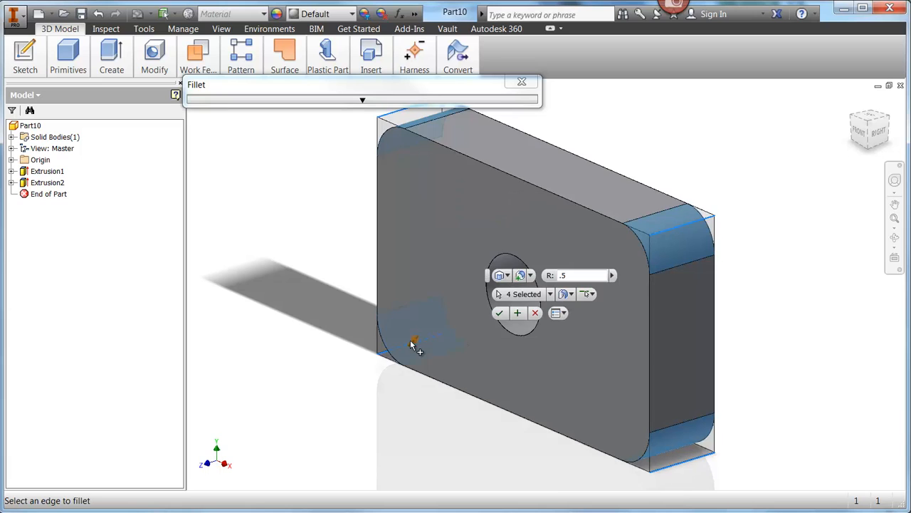
{"action": "left_click", "coordinate": [499, 313]}
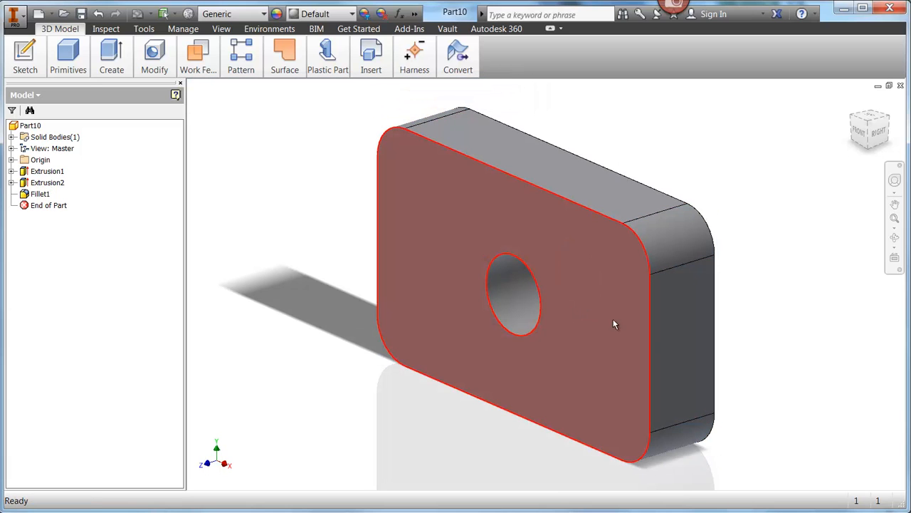
Fillet the outer edge loop of the block's front face with a 0.25 in radius.
{"action": "left_click", "coordinate": [649, 331]}
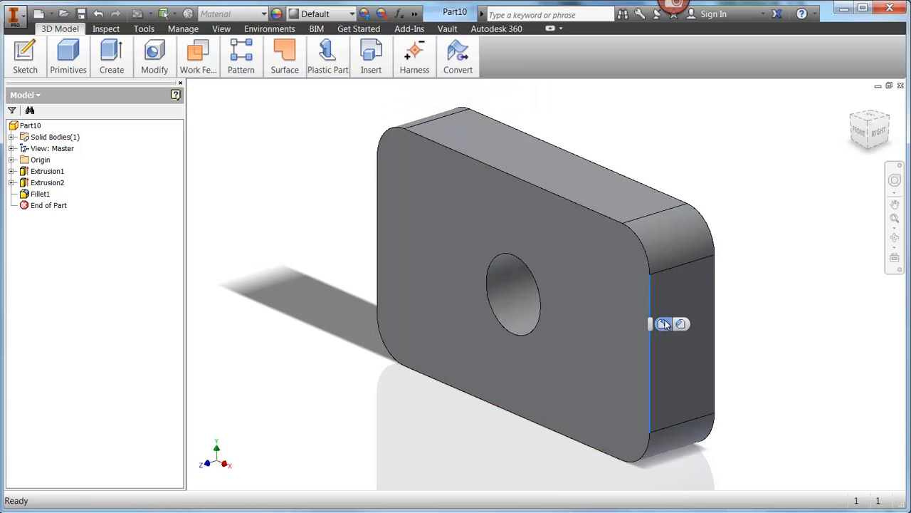
{"action": "left_click", "coordinate": [664, 324]}
{"action": "type", "text": "25"}
{"action": "key", "text": "Return"}
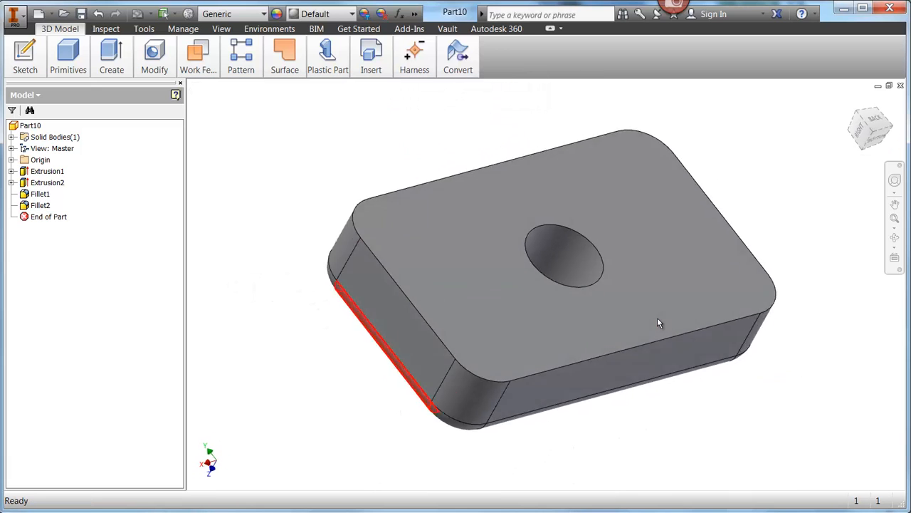
Shell the block to a 0.125 in wall thickness, removing its back face.
{"action": "key", "text": "s"}
{"action": "key", "text": "h"}
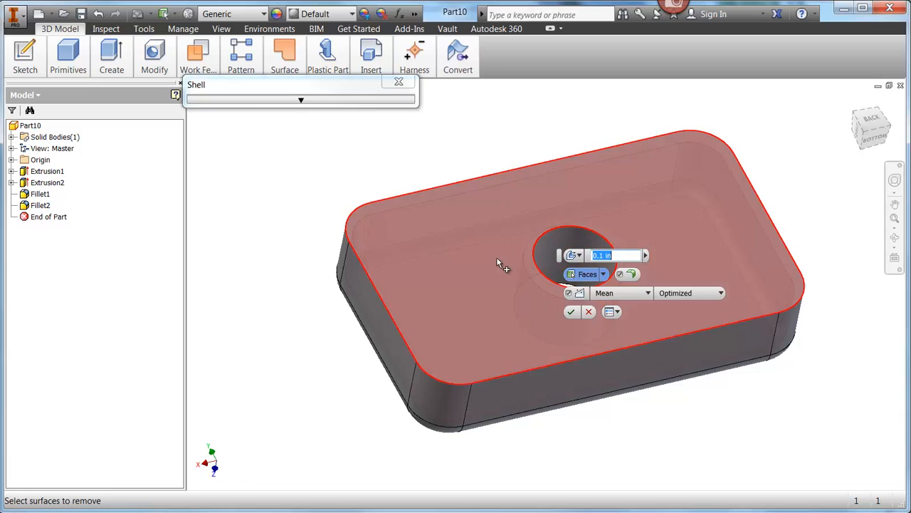
{"action": "left_click", "coordinate": [498, 260]}
{"action": "type", "text": ".1"}
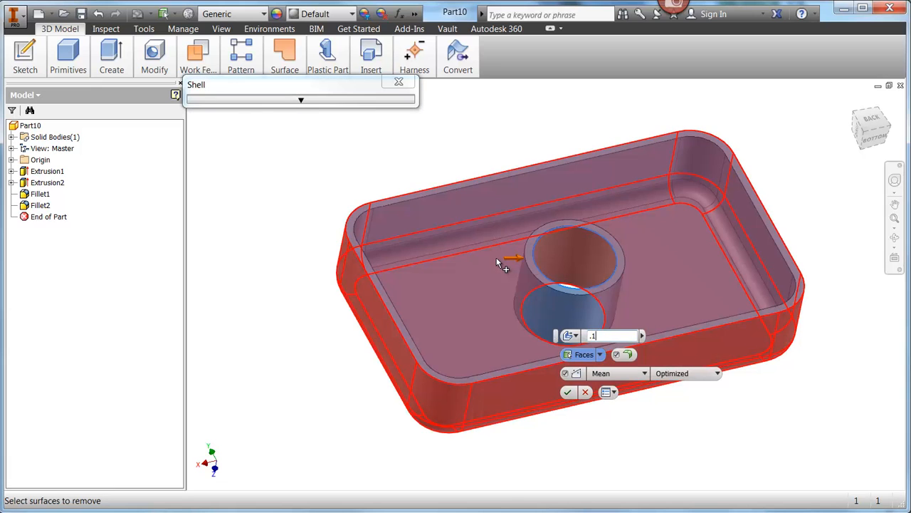
{"action": "type", "text": "25"}
{"action": "key", "text": "Return"}
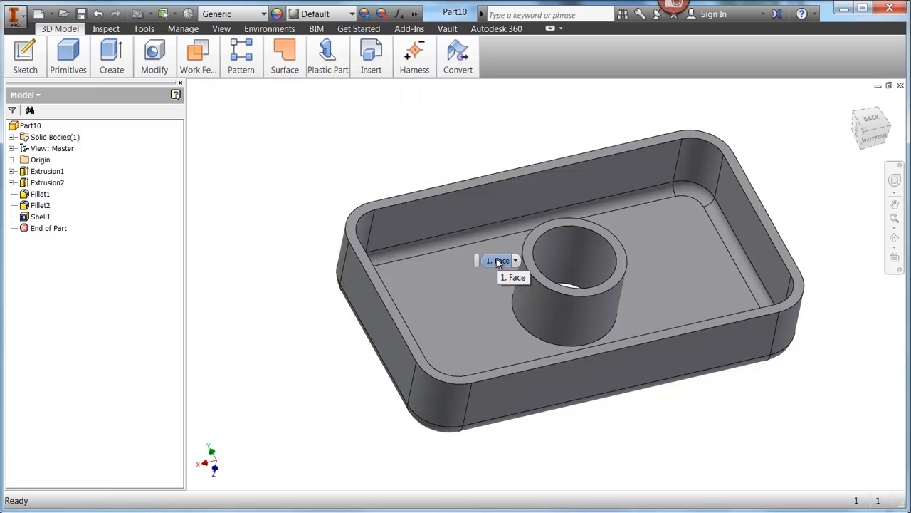
Save the part in the Block folder under the file name Block.
{"action": "key", "text": "F6"}
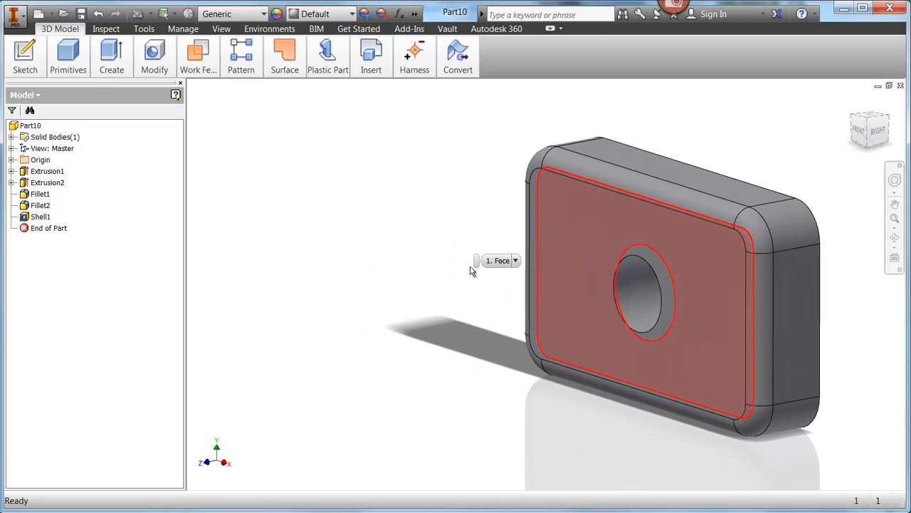
{"action": "key", "text": "ctrl+s"}
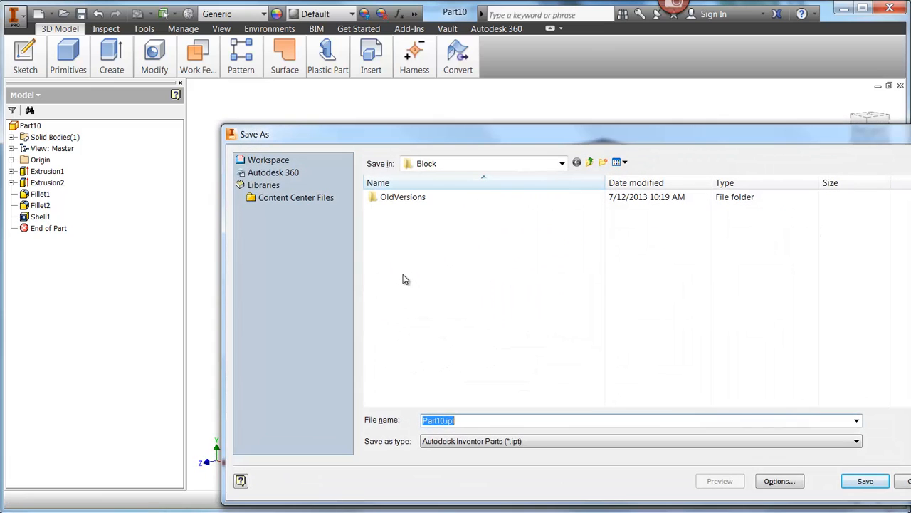
{"action": "type", "text": "Block"}
{"action": "key", "text": "Return"}
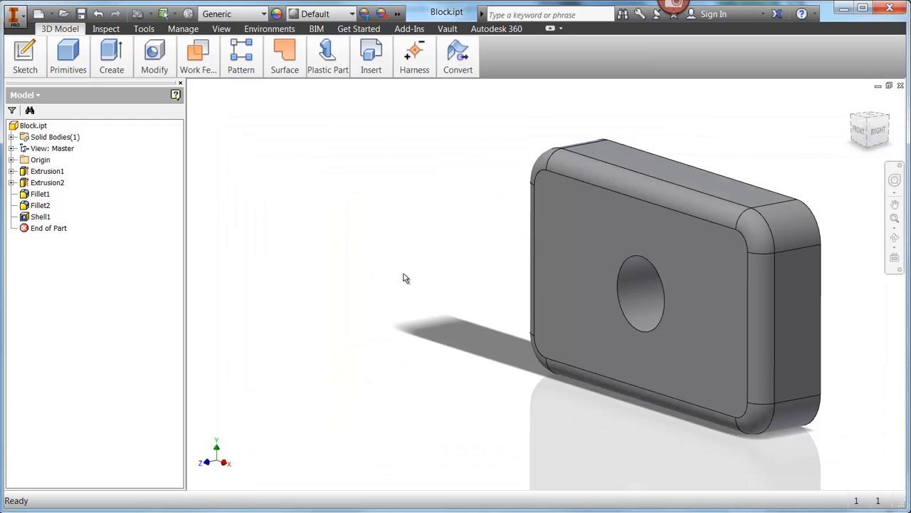
Rename the model parameters for the 5 in, 3 in and 1 in block dimensions to Width, Height and Thickness.
{"action": "left_click", "coordinate": [155, 54]}
{"action": "left_click", "coordinate": [185, 29]}
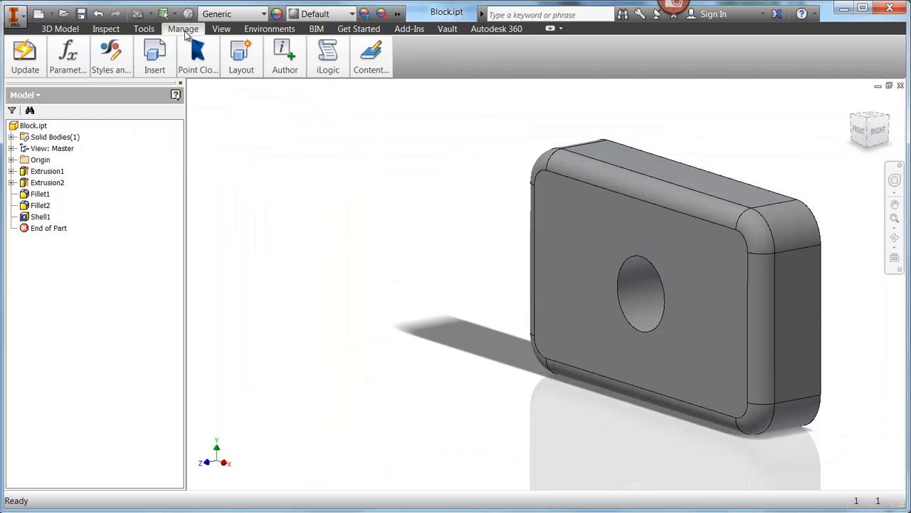
{"action": "mouse_move", "coordinate": [74, 62]}
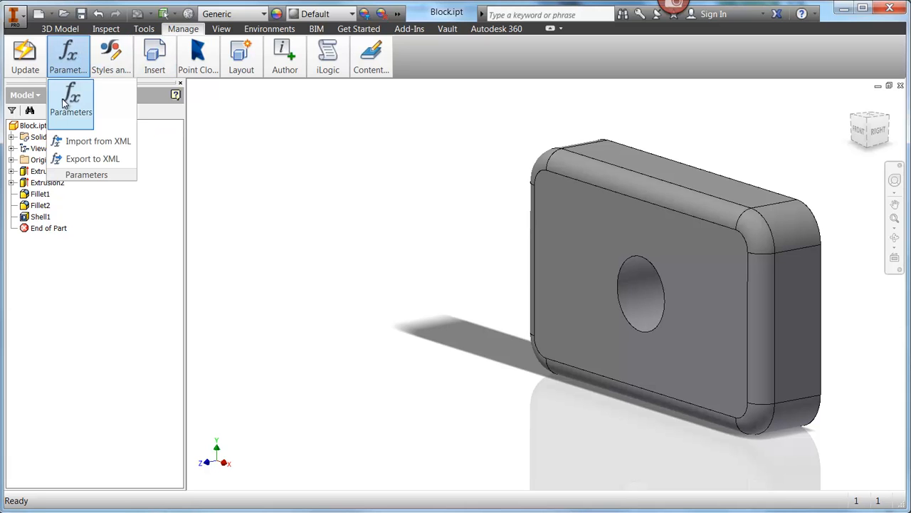
{"action": "left_click", "coordinate": [64, 102]}
{"action": "left_click", "coordinate": [69, 77]}
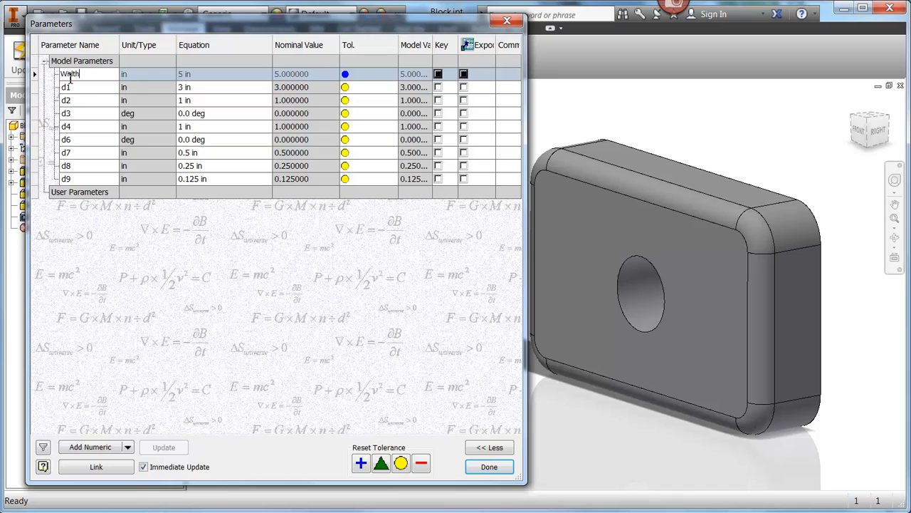
{"action": "type", "text": "Width"}
{"action": "key", "text": "Return"}
{"action": "type", "text": "H"}
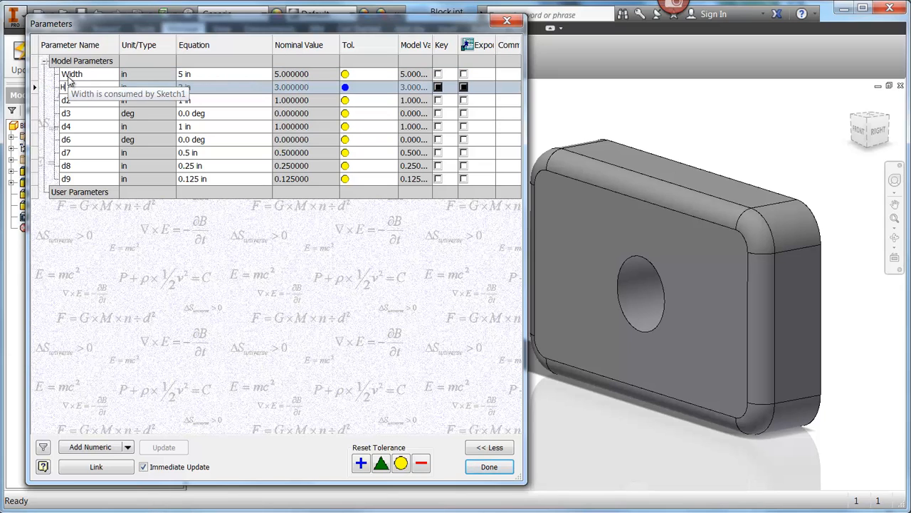
{"action": "type", "text": "eight"}
{"action": "key", "text": "Return"}
{"action": "type", "text": "T"}
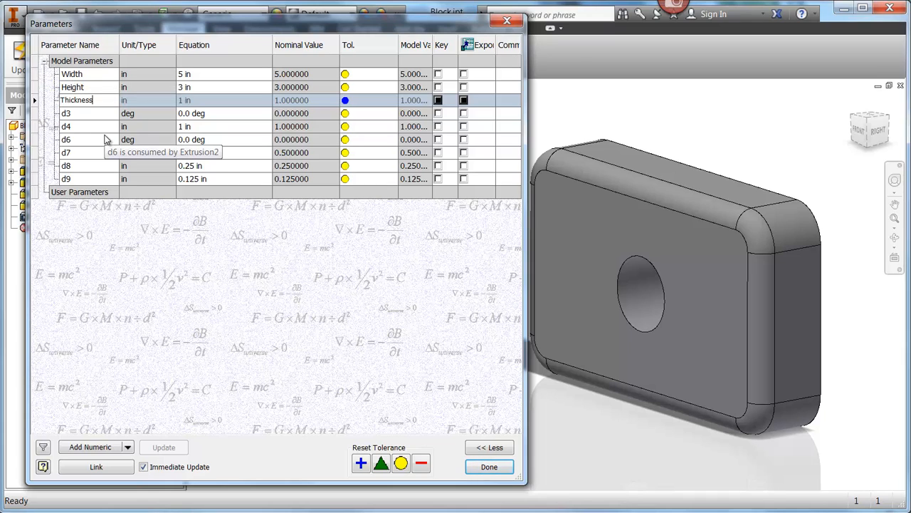
{"action": "type", "text": "hickness"}
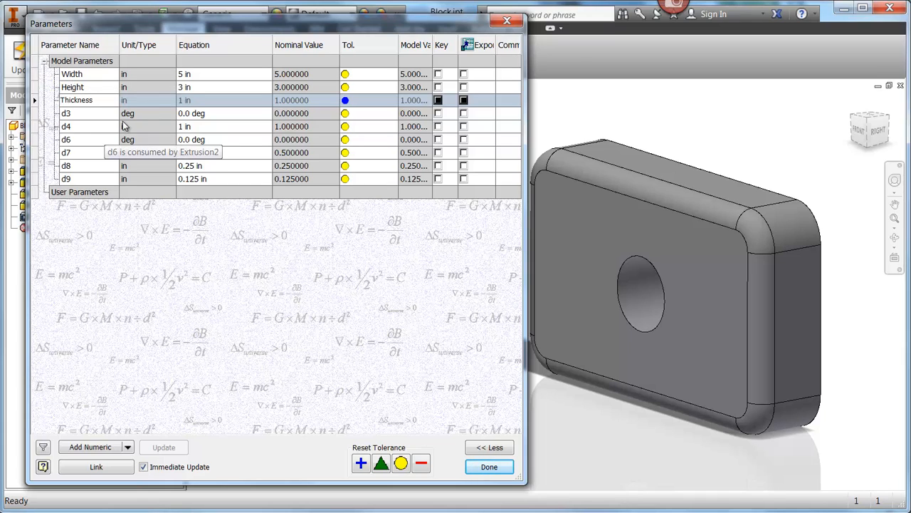
Make the Thickness parameter multi-value with .5, 1, 1.5 and 2, deleting the duplicate "1 in" entry from the list.
{"action": "right_click", "coordinate": [205, 106]}
{"action": "left_click", "coordinate": [235, 110]}
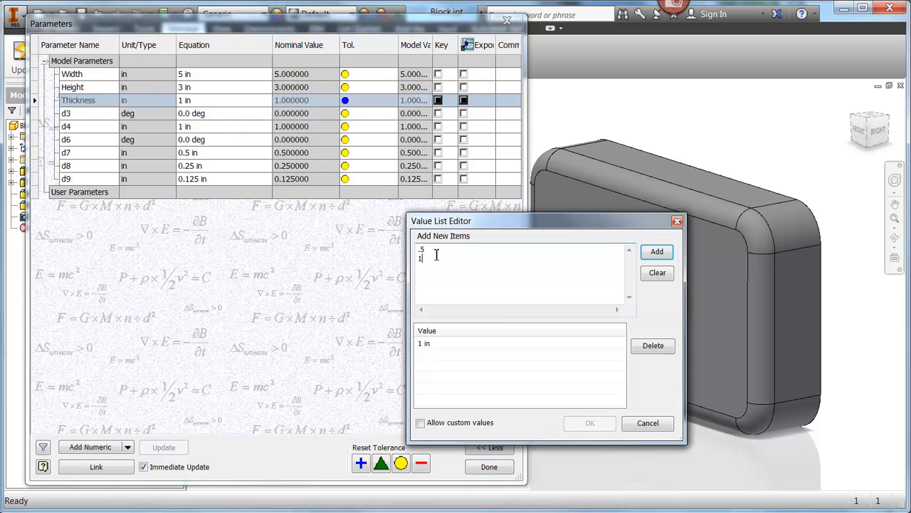
{"action": "key", "text": "Return"}
{"action": "type", "text": "1.5"}
{"action": "left_click", "coordinate": [647, 255]}
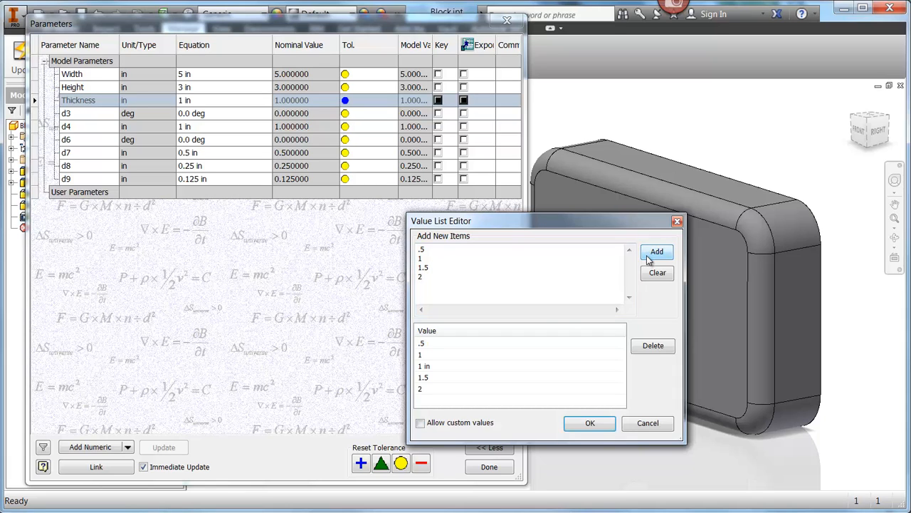
{"action": "left_click", "coordinate": [544, 365]}
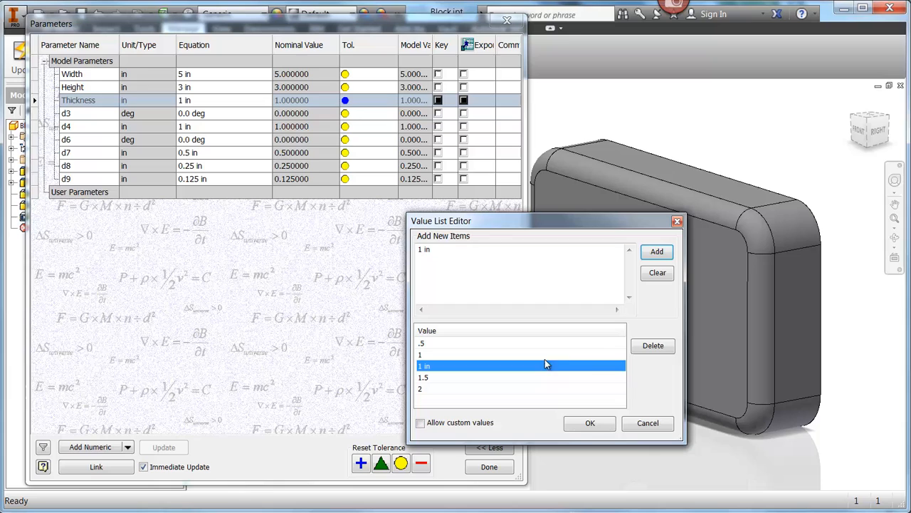
{"action": "left_click", "coordinate": [653, 346]}
{"action": "left_click", "coordinate": [574, 425]}
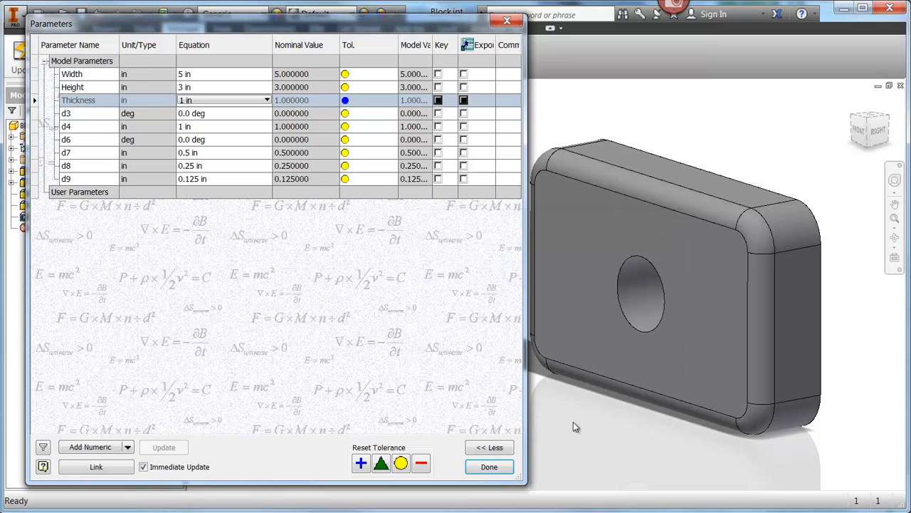
Add a text user parameter named Color and make it multi-value with Blue, Green, Red and Yellow.
{"action": "left_click", "coordinate": [127, 446]}
{"action": "left_click", "coordinate": [112, 481]}
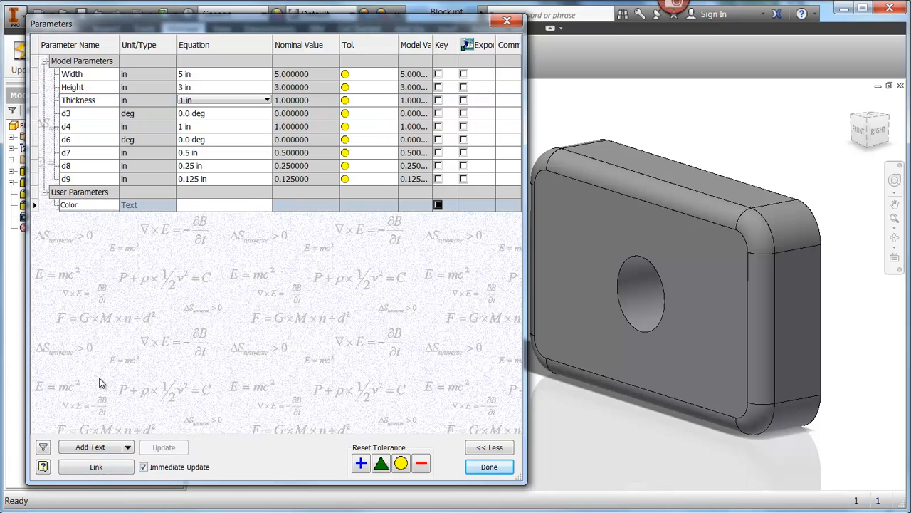
{"action": "right_click", "coordinate": [216, 206]}
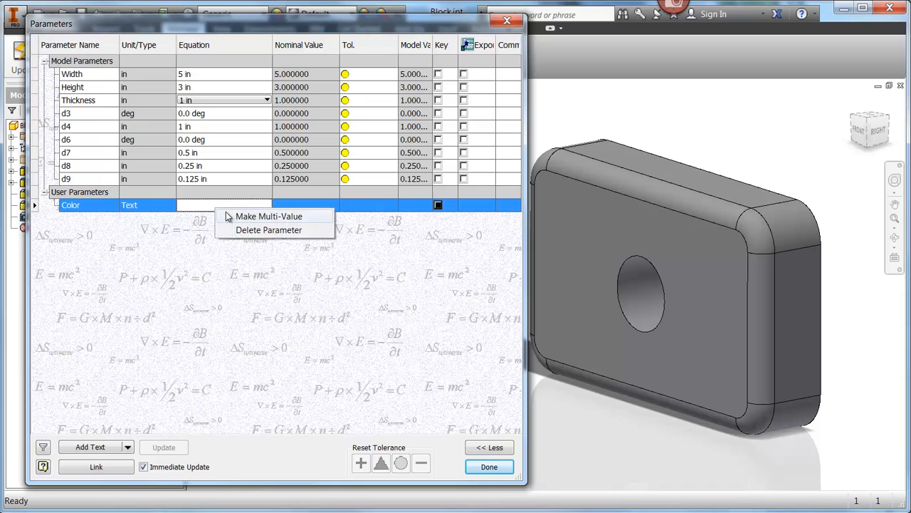
{"action": "left_click", "coordinate": [228, 217]}
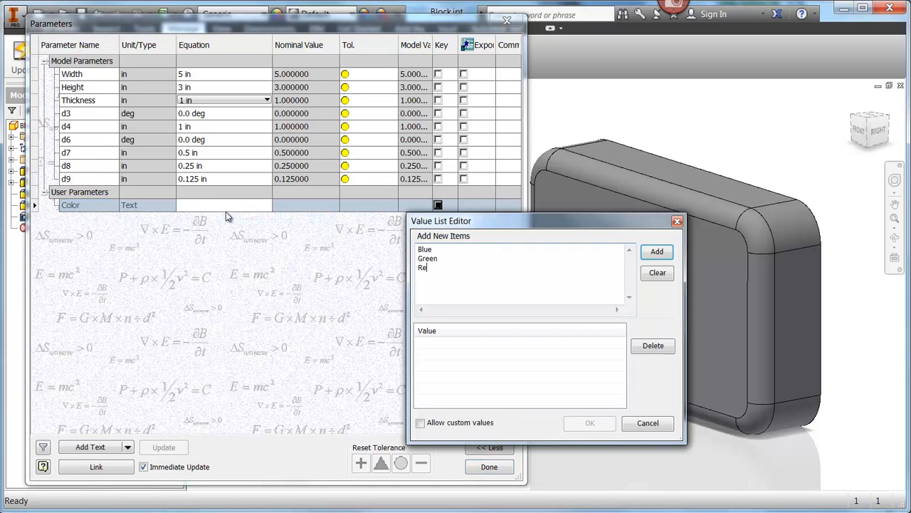
{"action": "type", "text": "d"}
{"action": "key", "text": "Return"}
{"action": "type", "text": "Yellow"}
{"action": "left_click", "coordinate": [647, 253]}
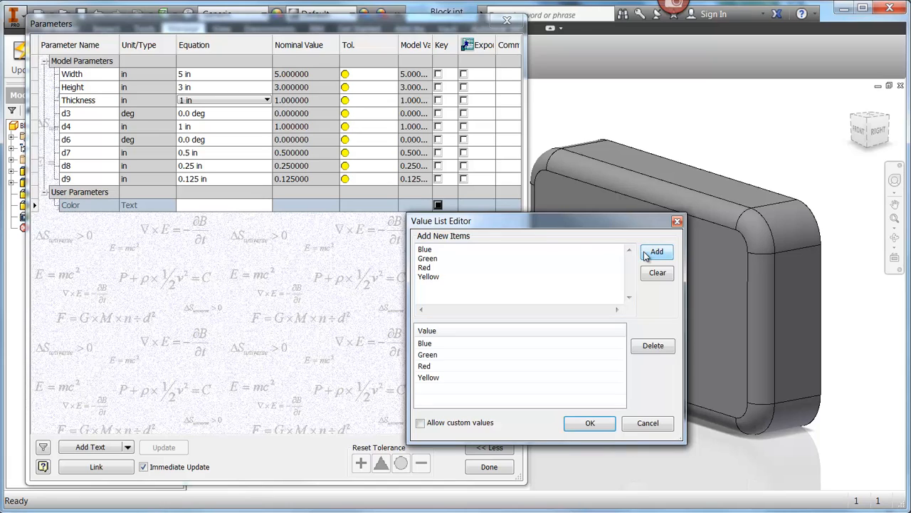
{"action": "left_click", "coordinate": [588, 424]}
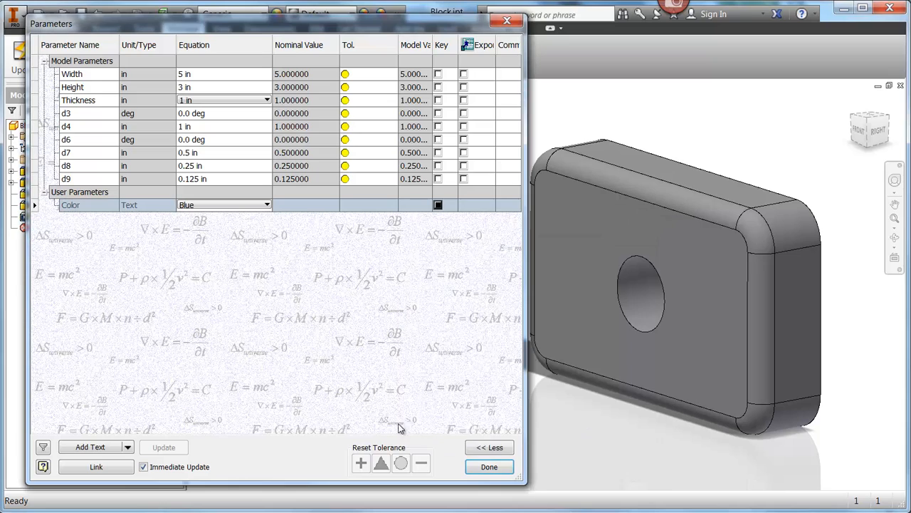
Add two True/False user parameters named Hole and Simplified, and finish editing the parameters.
{"action": "left_click", "coordinate": [127, 446]}
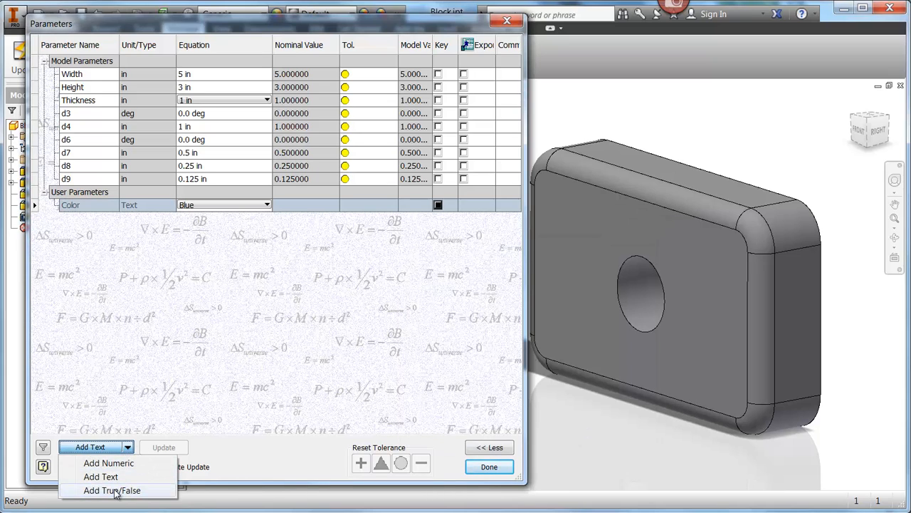
{"action": "left_click", "coordinate": [114, 491]}
{"action": "type", "text": "Hol"}
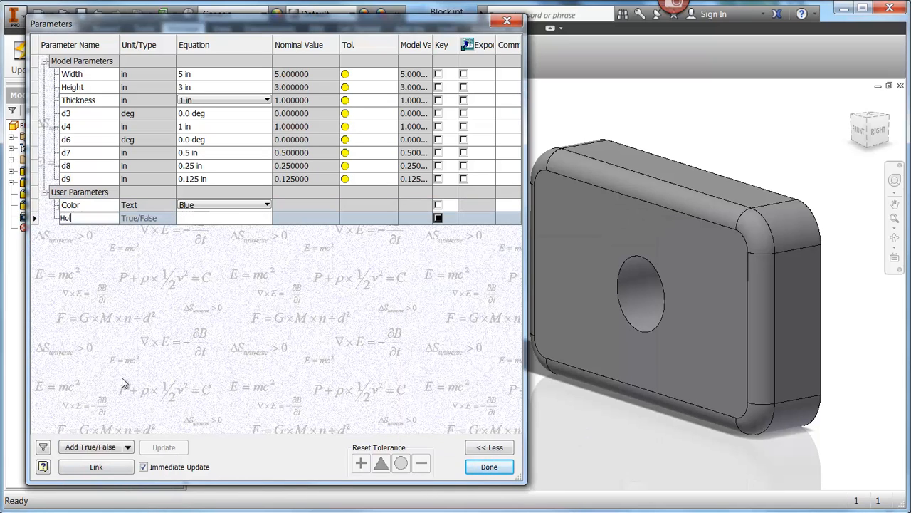
{"action": "type", "text": "e"}
{"action": "key", "text": "Return"}
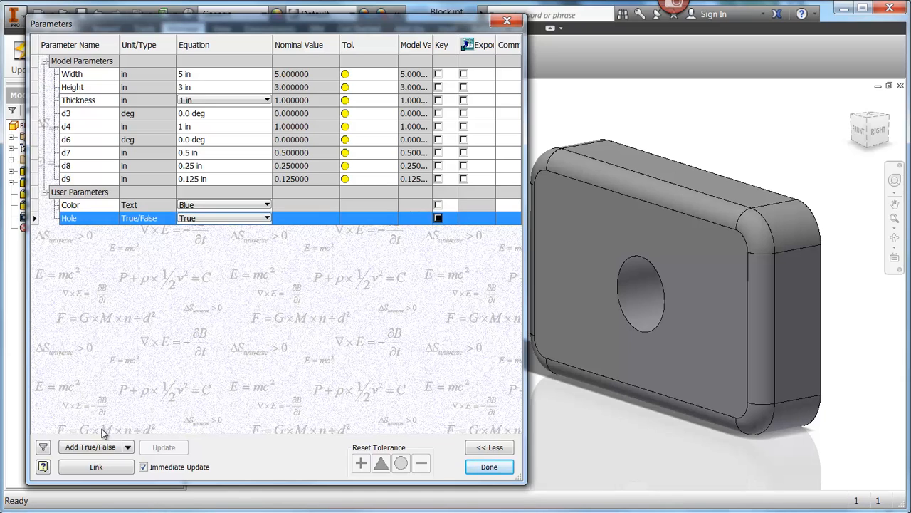
{"action": "left_click", "coordinate": [95, 447]}
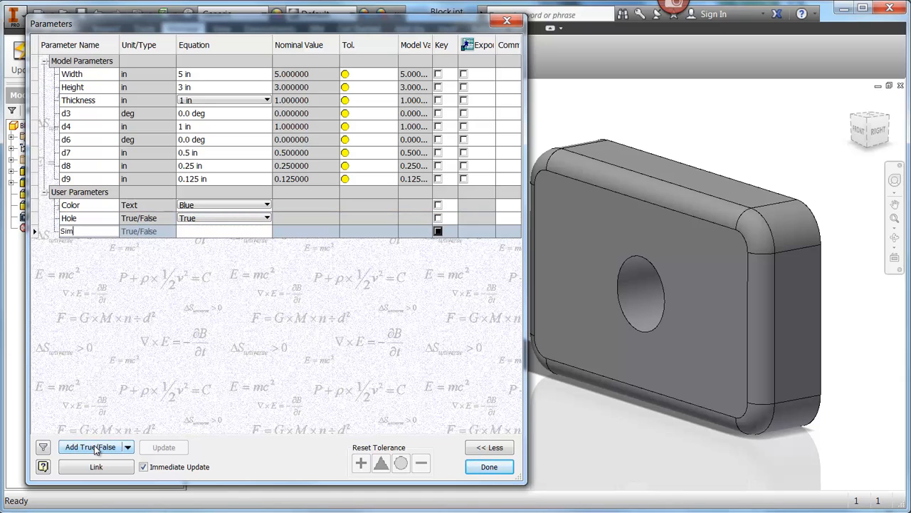
{"action": "type", "text": "Simplified"}
{"action": "key", "text": "Return"}
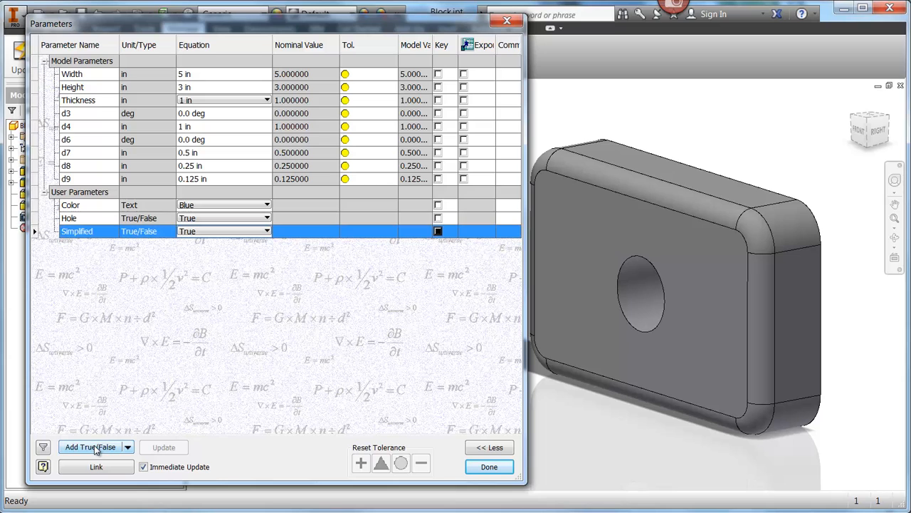
{"action": "left_click", "coordinate": [490, 466]}
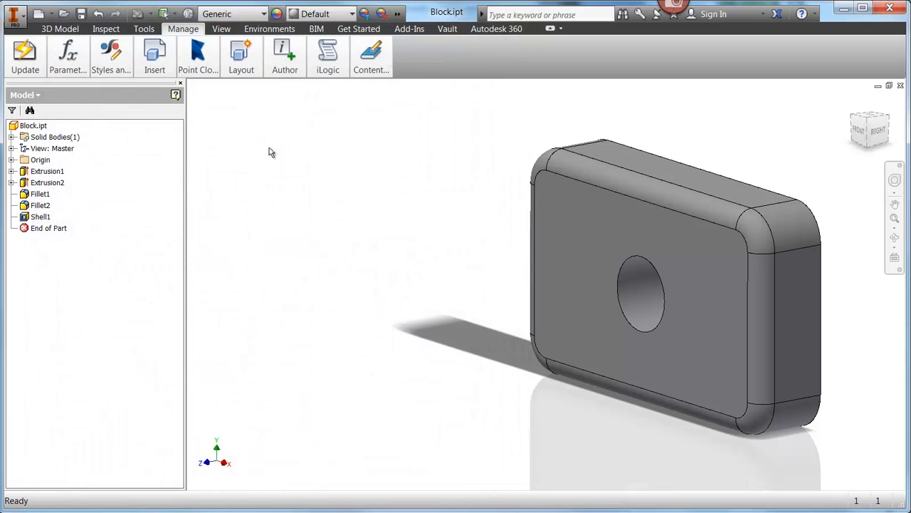
Show the iLogic Browser and add a rule named Color to Block.ipt.
{"action": "left_click", "coordinate": [328, 58]}
{"action": "left_click", "coordinate": [355, 88]}
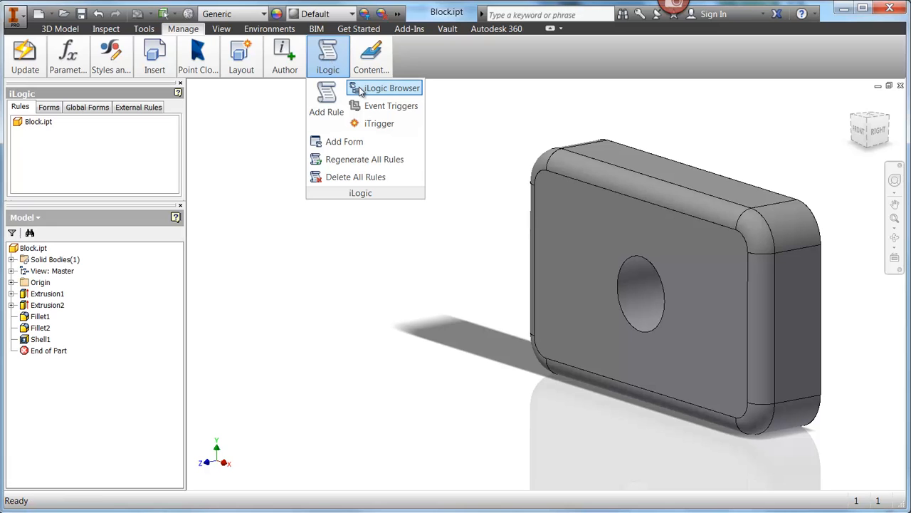
{"action": "right_click", "coordinate": [31, 126]}
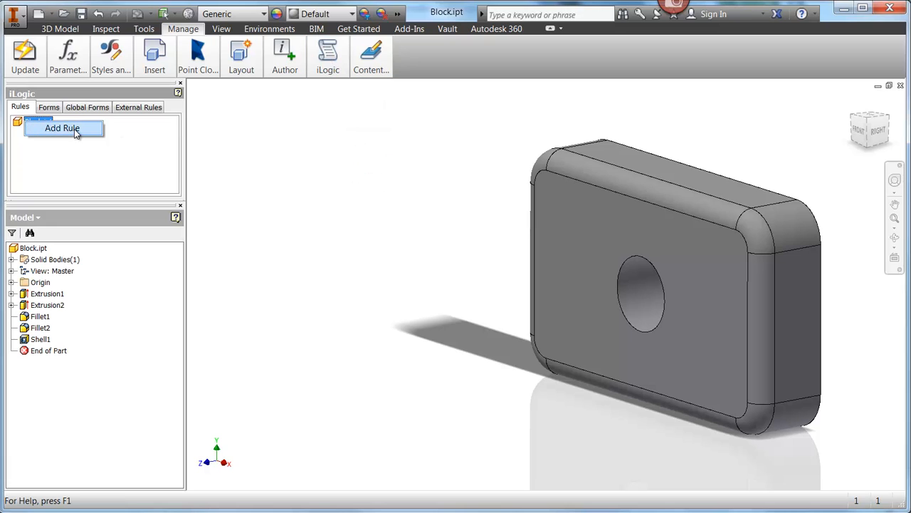
{"action": "left_click", "coordinate": [63, 128]}
{"action": "type", "text": "C"}
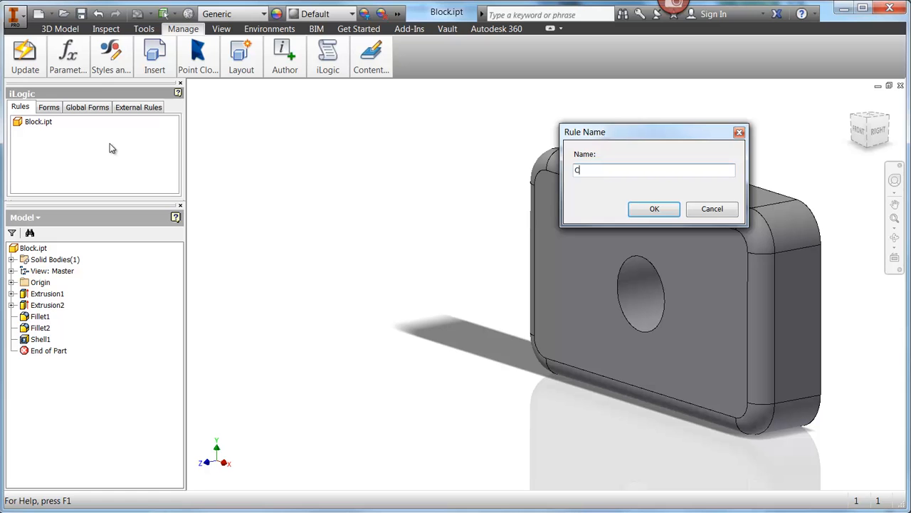
{"action": "type", "text": "olor"}
{"action": "key", "text": "Return"}
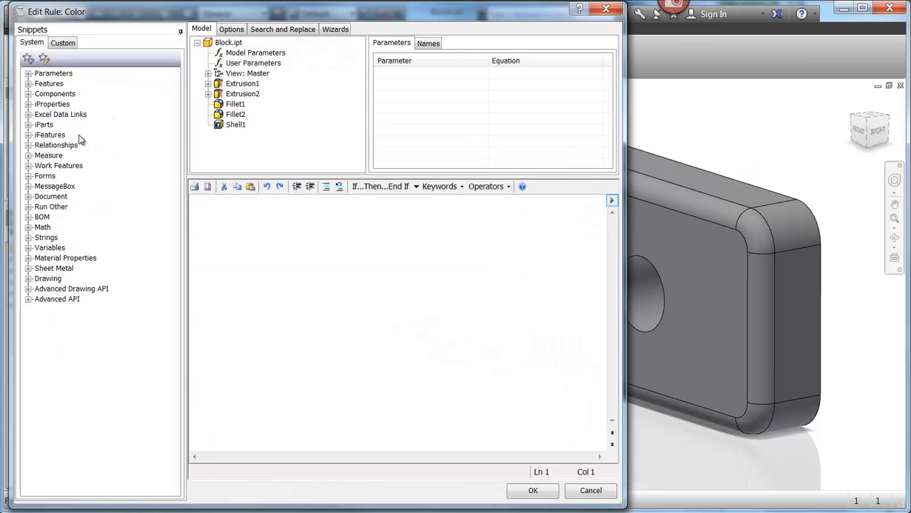
Write the Color rule so that iProperties.PartColor equals the Color user parameter, and save the rule.
{"action": "left_click", "coordinate": [28, 104]}
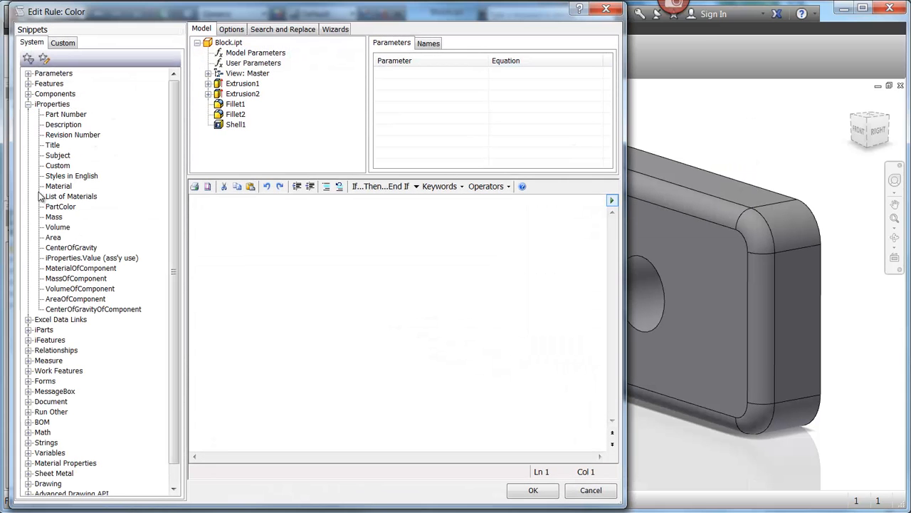
{"action": "left_click", "coordinate": [51, 208]}
{"action": "double_click", "coordinate": [51, 207]}
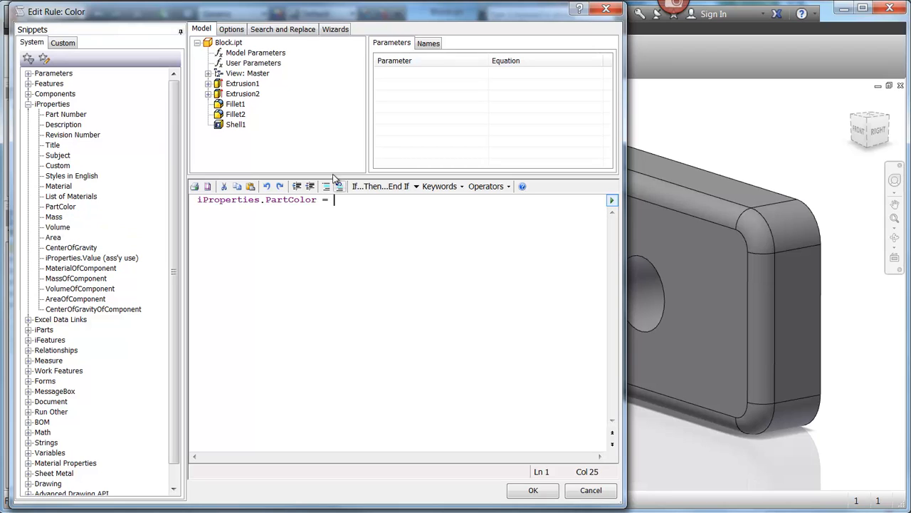
{"action": "left_click", "coordinate": [253, 62]}
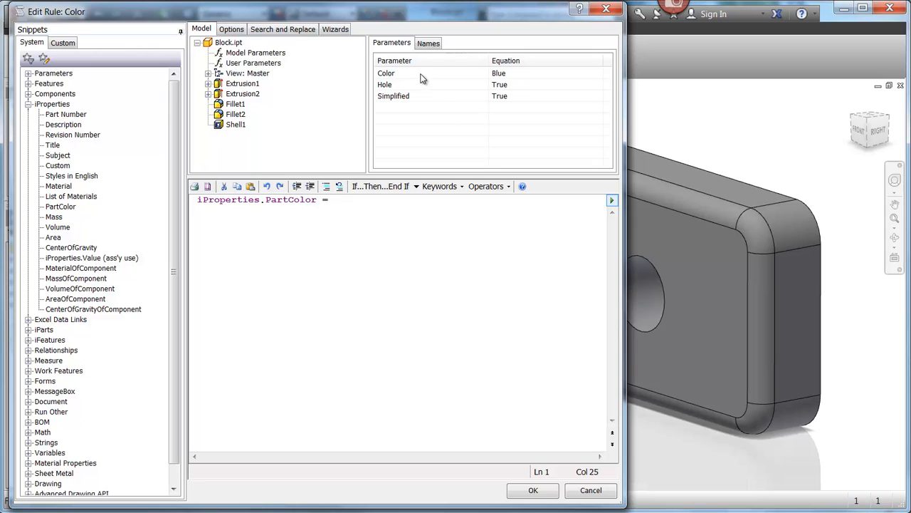
{"action": "double_click", "coordinate": [388, 75]}
{"action": "left_click", "coordinate": [533, 491]}
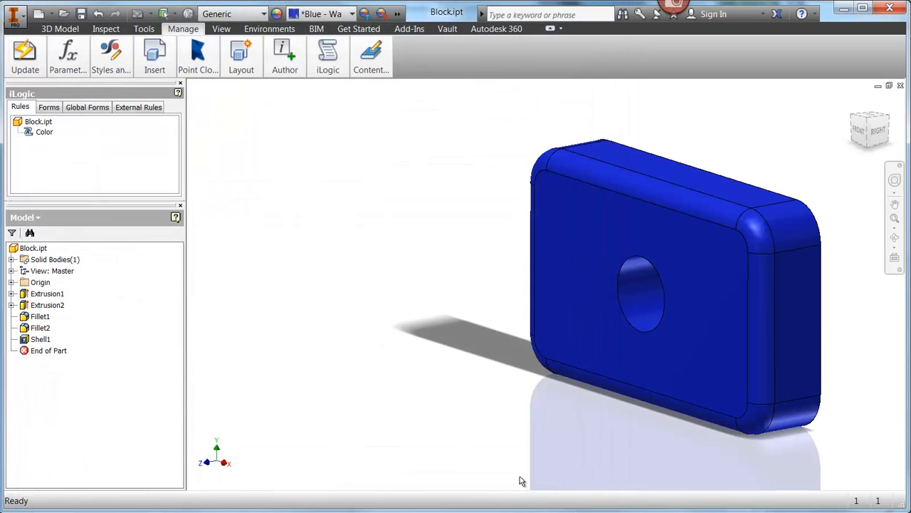
Add a new iLogic rule named Hole to Block.ipt.
{"action": "right_click", "coordinate": [39, 122]}
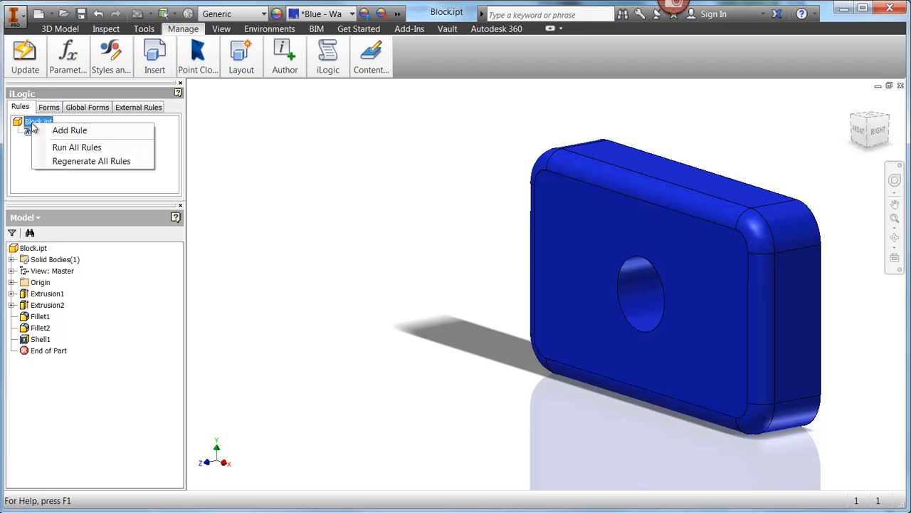
{"action": "left_click", "coordinate": [62, 129]}
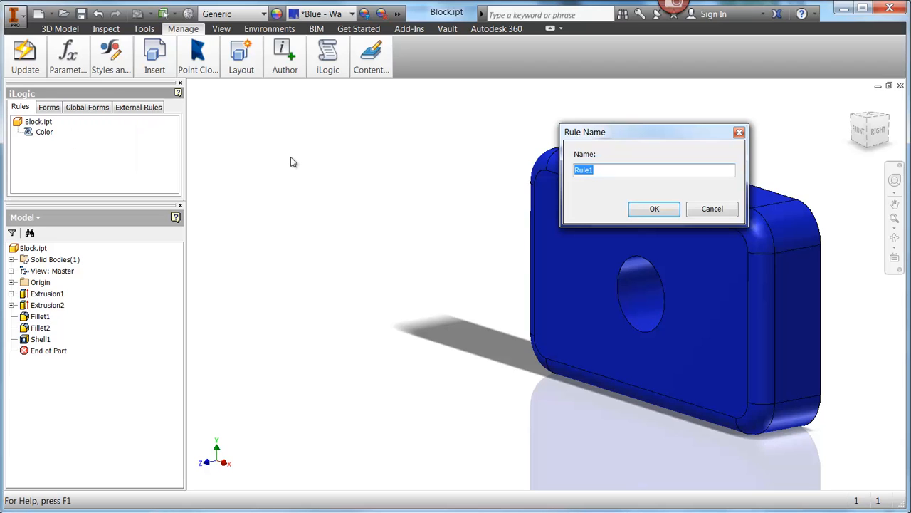
{"action": "type", "text": "Hole"}
{"action": "key", "text": "Return"}
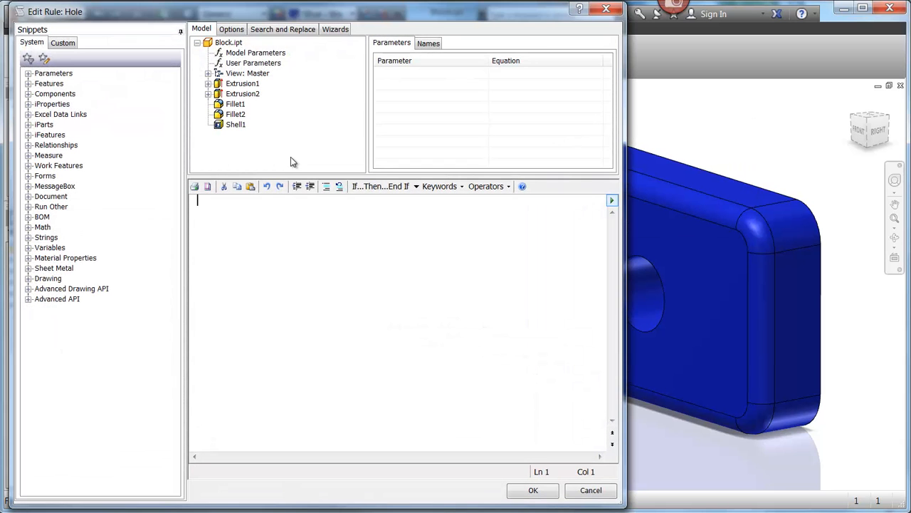
Insert an If...Then...End If block in the Hole rule with the condition Hole = True.
{"action": "left_click", "coordinate": [365, 191]}
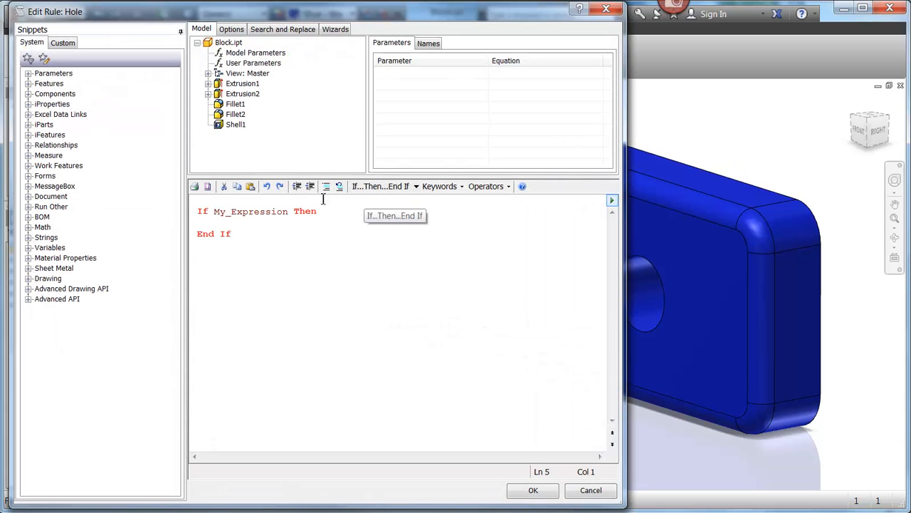
{"action": "double_click", "coordinate": [257, 213]}
{"action": "type", "text": "Hole "}
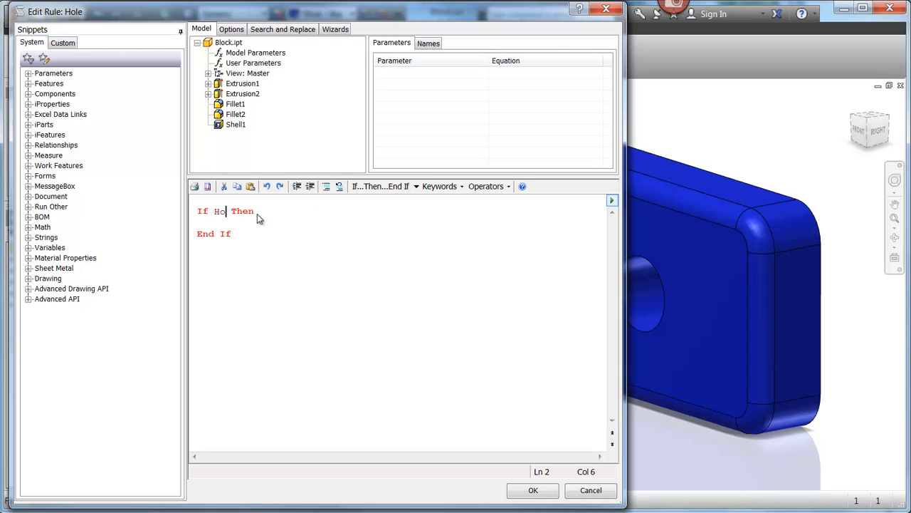
{"action": "type", "text": "= True"}
Capture the current state of Extrusion2 inside the If block, keeping only the Feature.IsActive("Extrusion2") = True line.
{"action": "left_click", "coordinate": [245, 224]}
{"action": "right_click", "coordinate": [245, 94]}
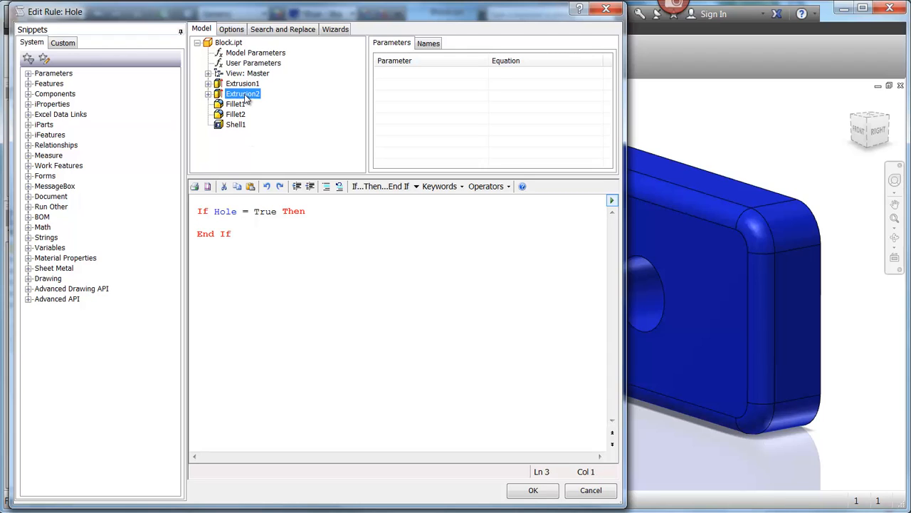
{"action": "left_click", "coordinate": [306, 102]}
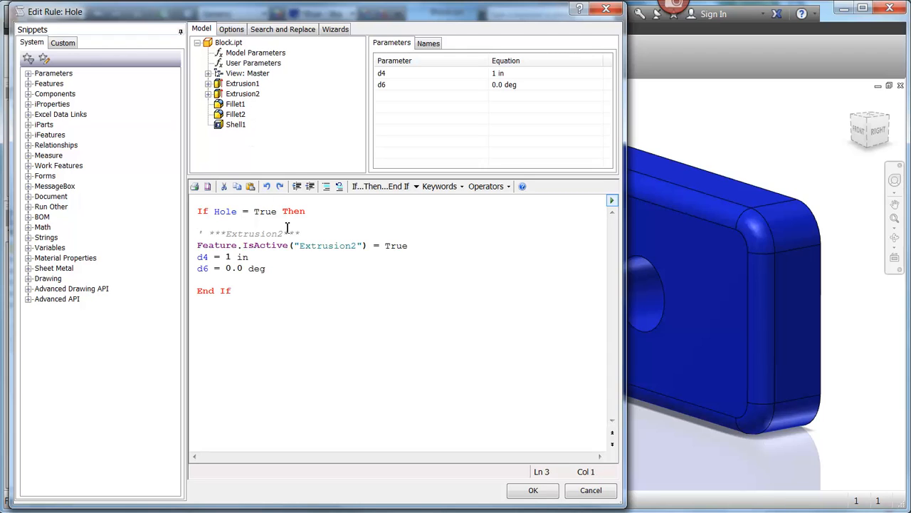
{"action": "left_click_drag", "start_coordinate": [303, 234], "coordinate": [193, 234]}
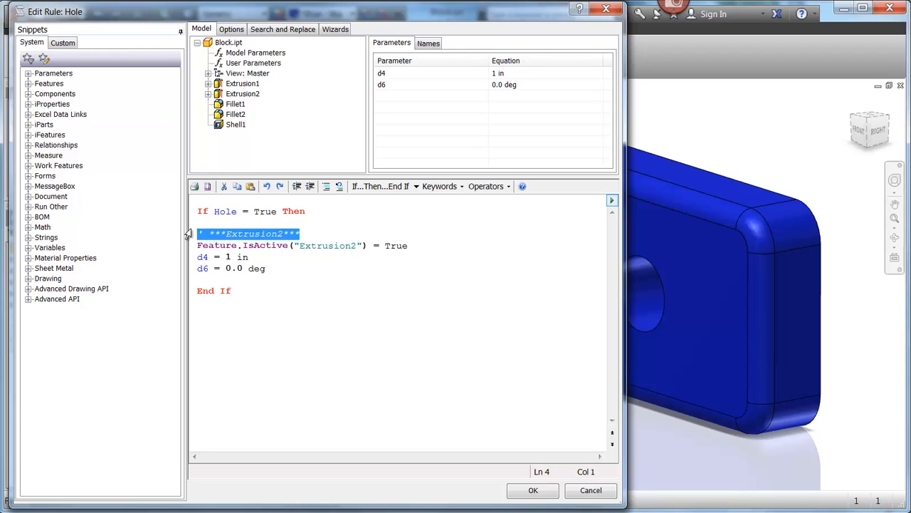
{"action": "key", "text": "BackSpace"}
{"action": "key", "text": "BackSpace"}
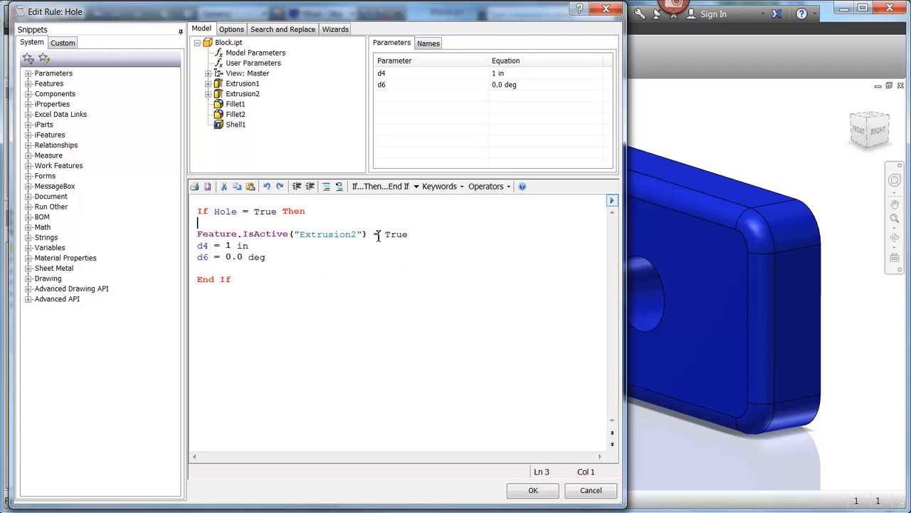
{"action": "left_click_drag", "start_coordinate": [267, 257], "coordinate": [200, 253]}
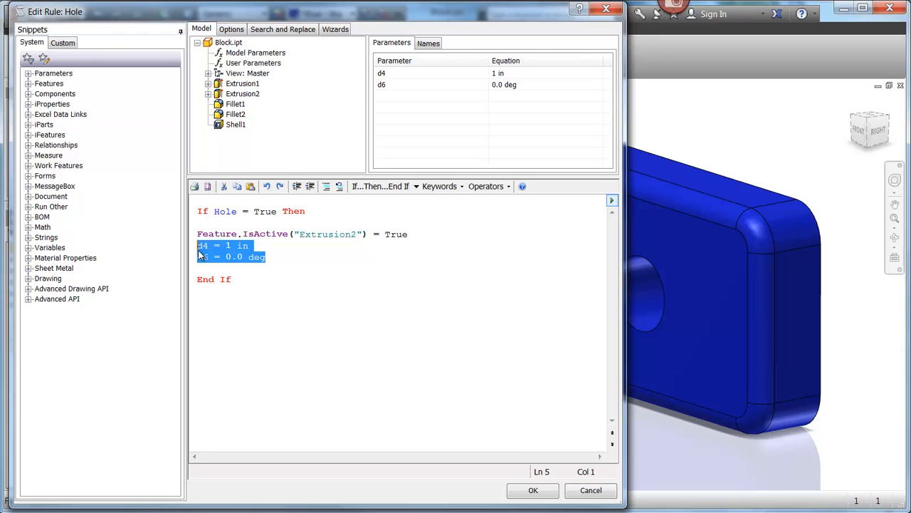
{"action": "key", "text": "BackSpace"}
Add an Else branch to the Hole rule containing a copy of the Extrusion2 line set to False.
{"action": "type", "text": "Else"}
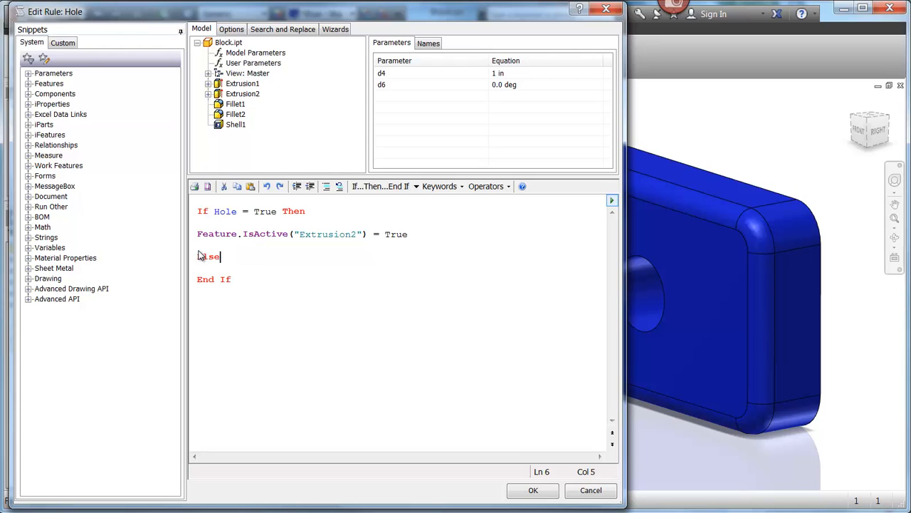
{"action": "key", "text": "Return"}
{"action": "key", "text": "Return"}
{"action": "left_click", "coordinate": [194, 238]}
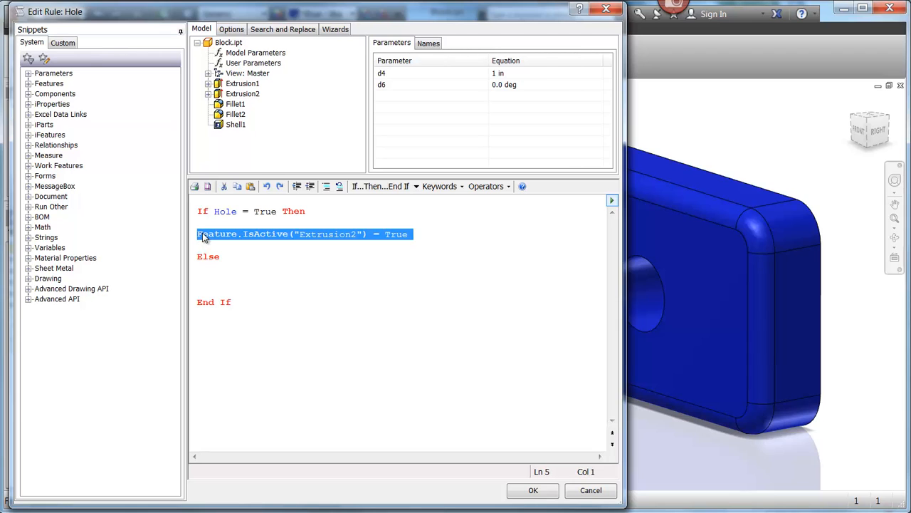
{"action": "right_click", "coordinate": [203, 237]}
{"action": "left_click", "coordinate": [227, 281]}
{"action": "left_click", "coordinate": [213, 283]}
{"action": "key", "text": "ctrl+v"}
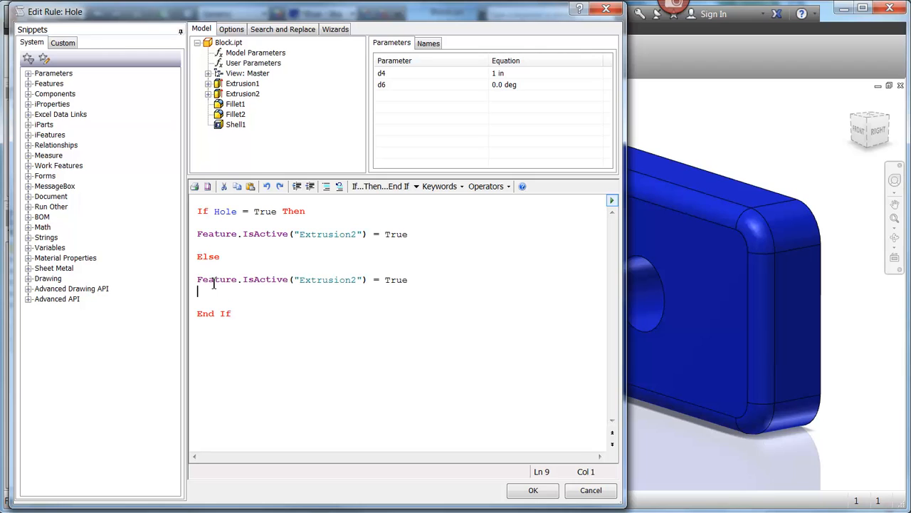
{"action": "key", "text": "Delete"}
{"action": "double_click", "coordinate": [397, 280]}
{"action": "type", "text": "False"}
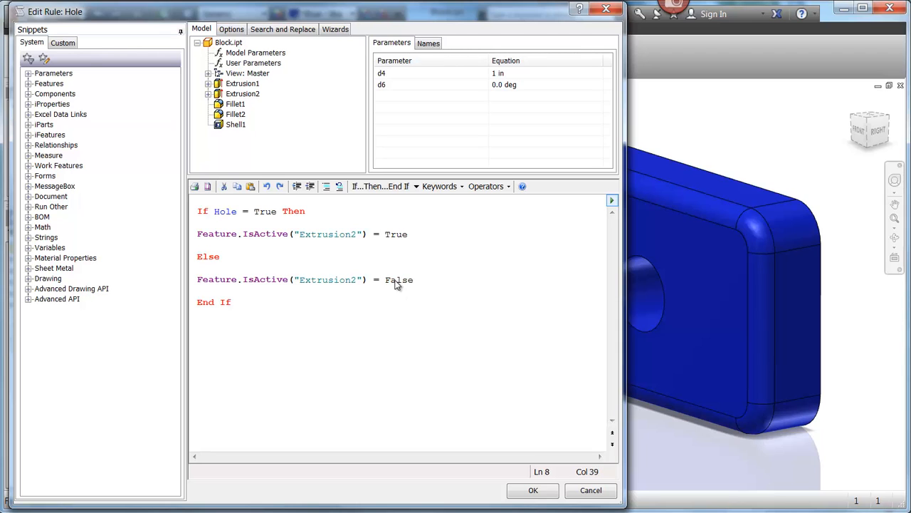
Copy the entire code of the Hole rule and save the rule.
{"action": "key", "text": "ctrl+a"}
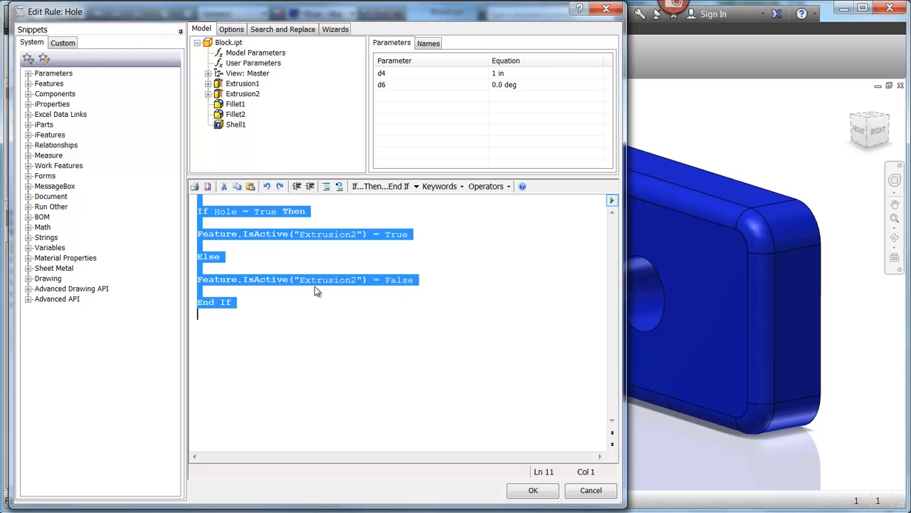
{"action": "right_click", "coordinate": [316, 288]}
{"action": "left_click", "coordinate": [344, 333]}
{"action": "left_click", "coordinate": [529, 490]}
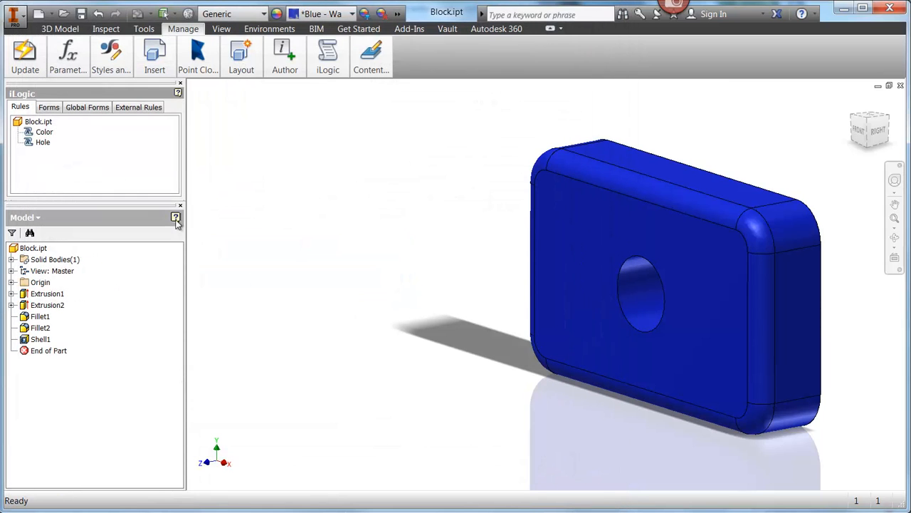
Add a rule named Simplified to Block.ipt and paste the copied Hole rule code into it.
{"action": "right_click", "coordinate": [44, 123]}
{"action": "left_click", "coordinate": [75, 131]}
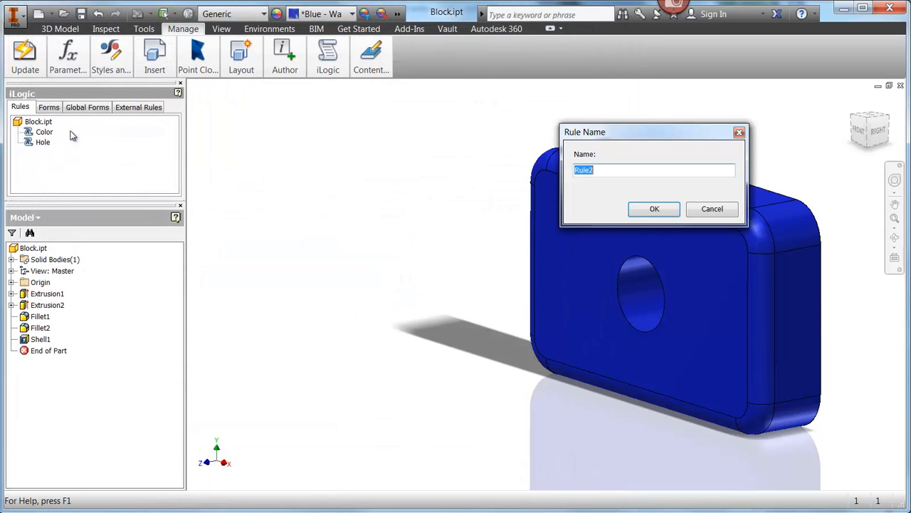
{"action": "type", "text": "Simplified"}
{"action": "key", "text": "Return"}
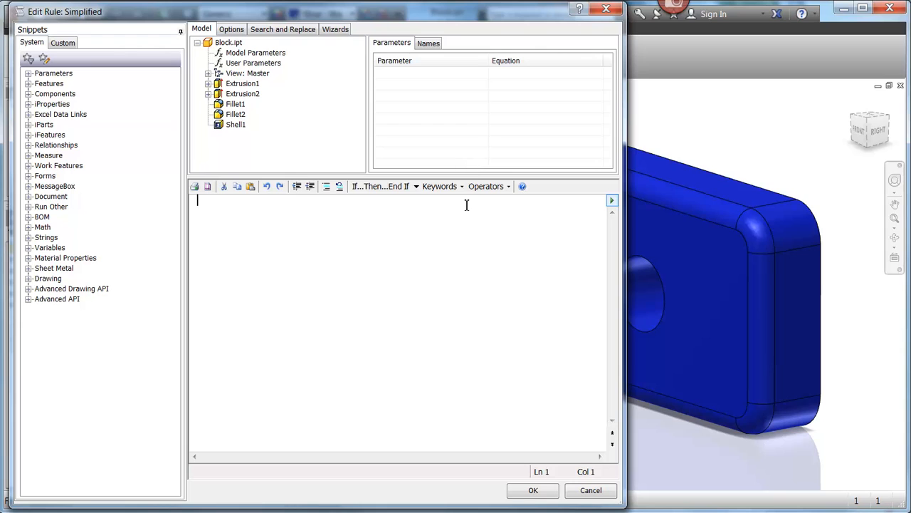
{"action": "right_click", "coordinate": [281, 232]}
{"action": "left_click", "coordinate": [298, 295]}
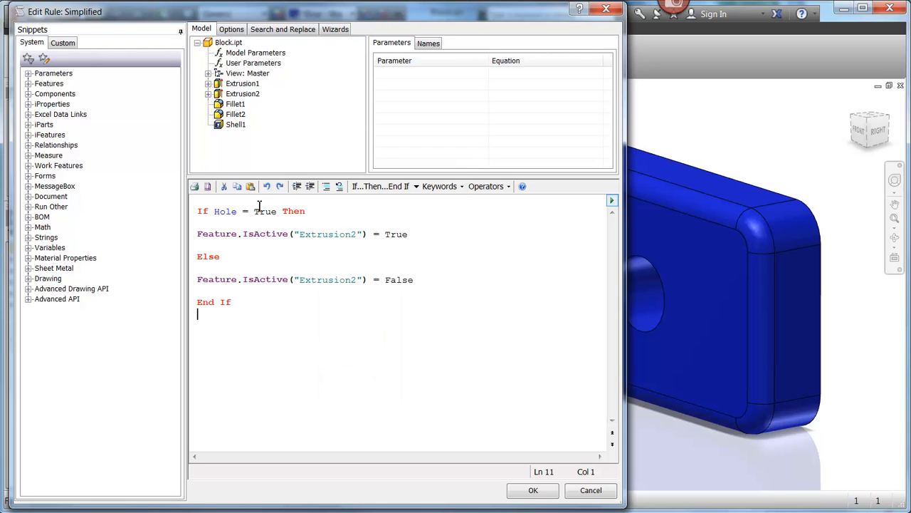
Change the condition to Simplified = True and make its first line set feature Fillet1 to False.
{"action": "double_click", "coordinate": [225, 211]}
{"action": "type", "text": "Simplified"}
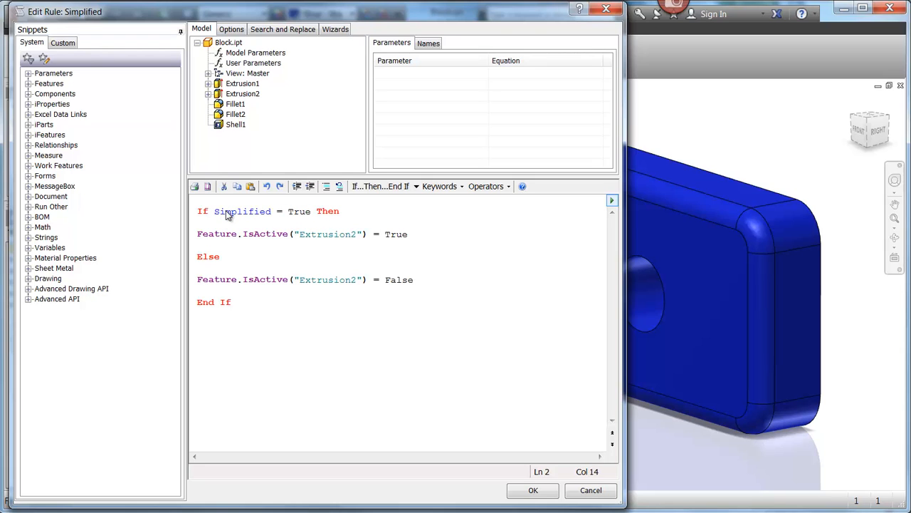
{"action": "double_click", "coordinate": [336, 236]}
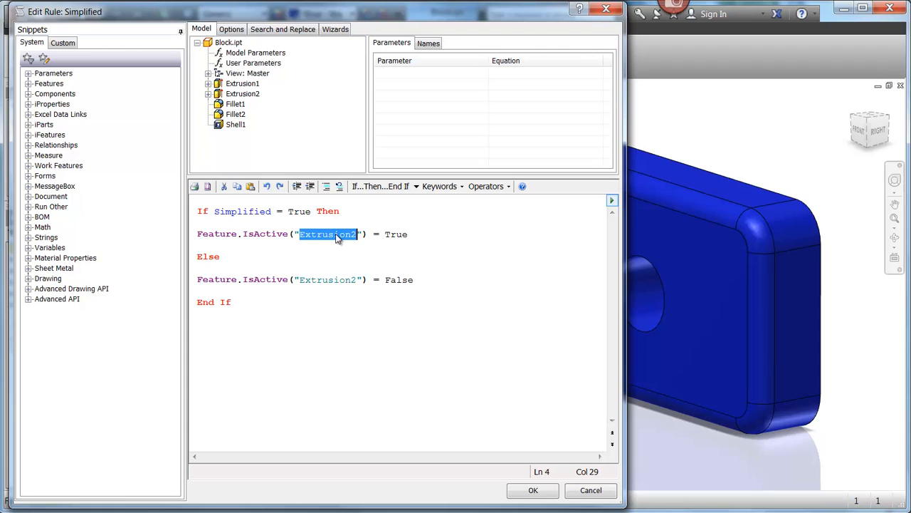
{"action": "type", "text": "Fillet1"}
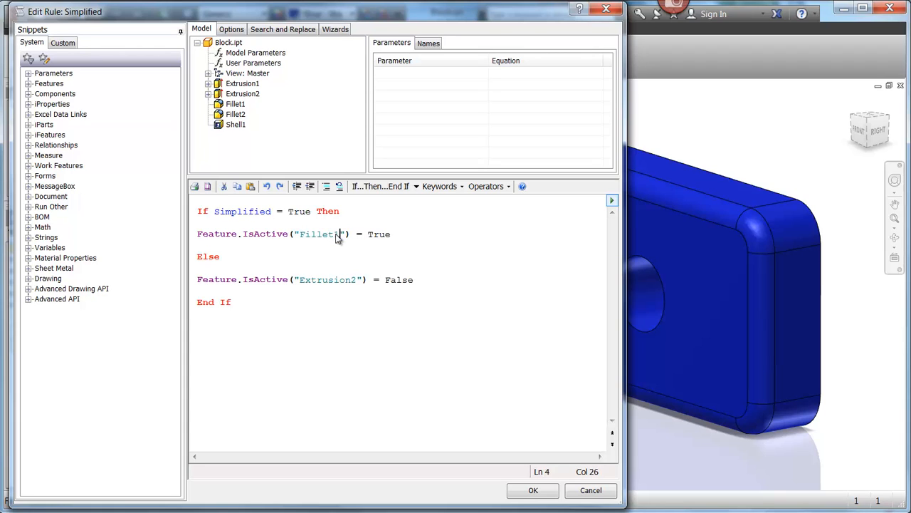
{"action": "double_click", "coordinate": [380, 235]}
{"action": "type", "text": "False"}
Duplicate the Fillet1 = False line twice under the If condition, changing the copies to Fillet2 and Shell1.
{"action": "key", "text": "shift+Home"}
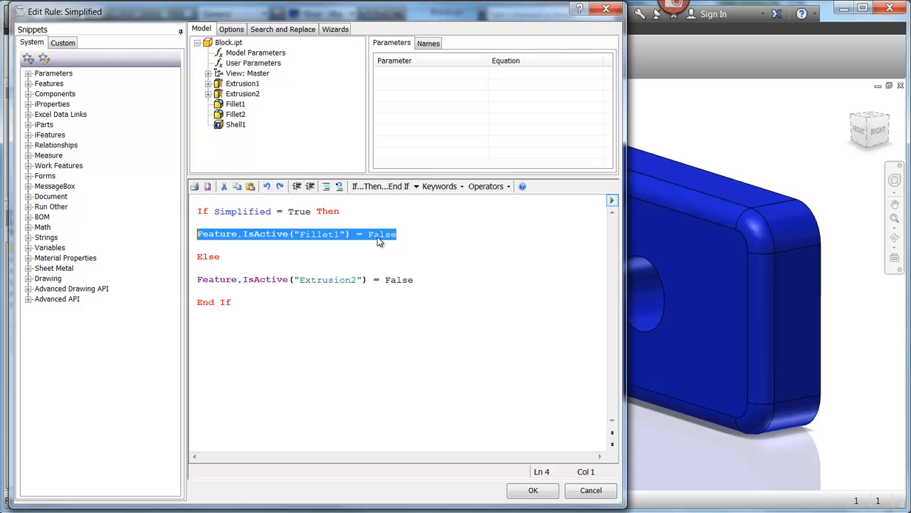
{"action": "left_click", "coordinate": [424, 234]}
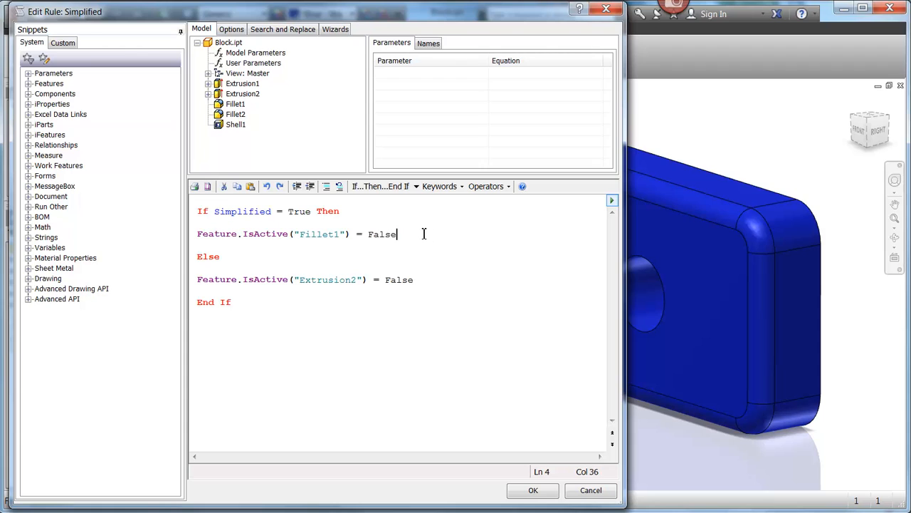
{"action": "key", "text": "Return"}
{"action": "key", "text": "ctrl+v"}
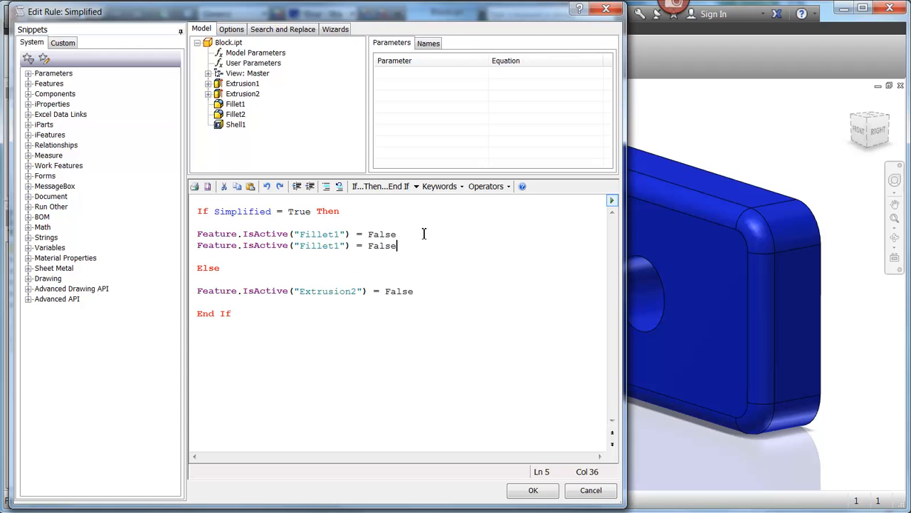
{"action": "key", "text": "Return"}
{"action": "key", "text": "ctrl+v"}
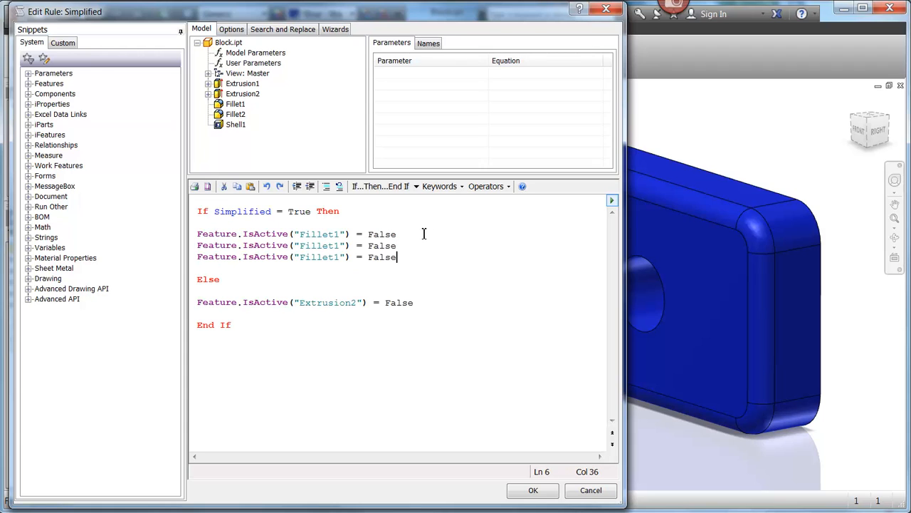
{"action": "double_click", "coordinate": [313, 247]}
{"action": "type", "text": "Fillet2"}
{"action": "double_click", "coordinate": [312, 258]}
{"action": "type", "text": "Shell1"}
Replace the Extrusion2 line in the Else branch with a copy of the Fillet1, Fillet2 and Shell1 lines.
{"action": "left_click_drag", "start_coordinate": [394, 258], "coordinate": [191, 241]}
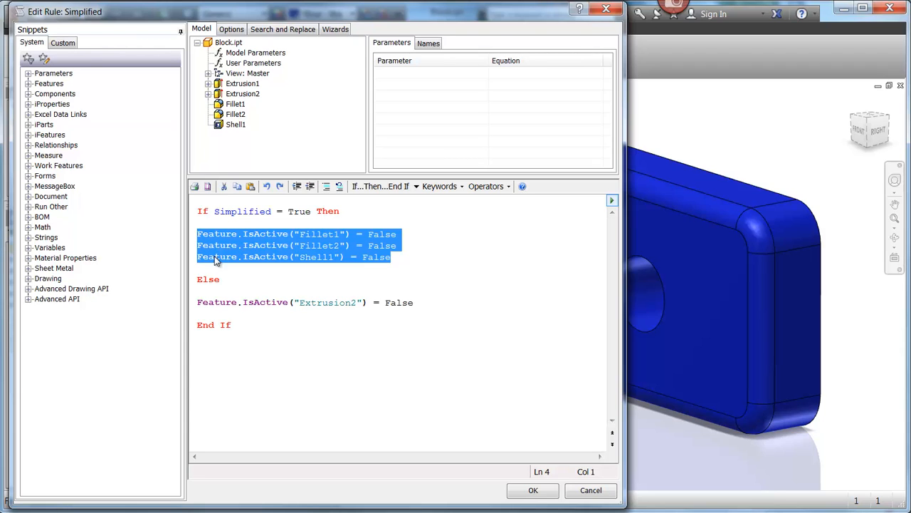
{"action": "left_click_drag", "start_coordinate": [420, 304], "coordinate": [197, 303]}
{"action": "left_click_drag", "start_coordinate": [420, 306], "coordinate": [201, 308]}
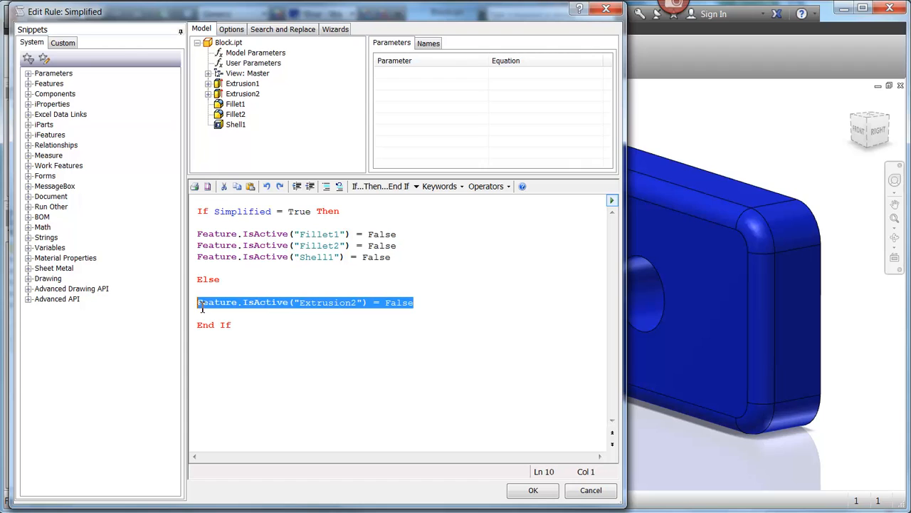
{"action": "key", "text": "ctrl+v"}
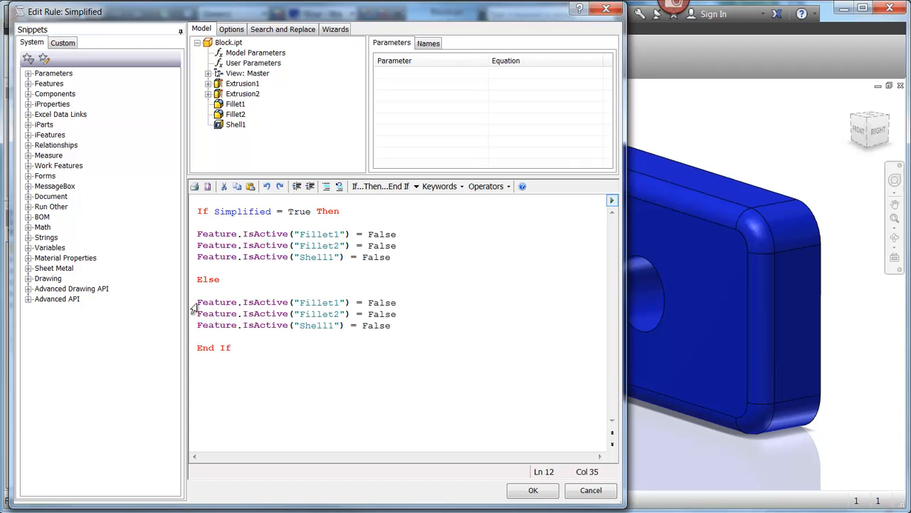
Set Fillet1, Fillet2 and Shell1 to True in the Else branch and save the Simplified rule.
{"action": "double_click", "coordinate": [389, 303]}
{"action": "type", "text": "True"}
{"action": "double_click", "coordinate": [388, 302]}
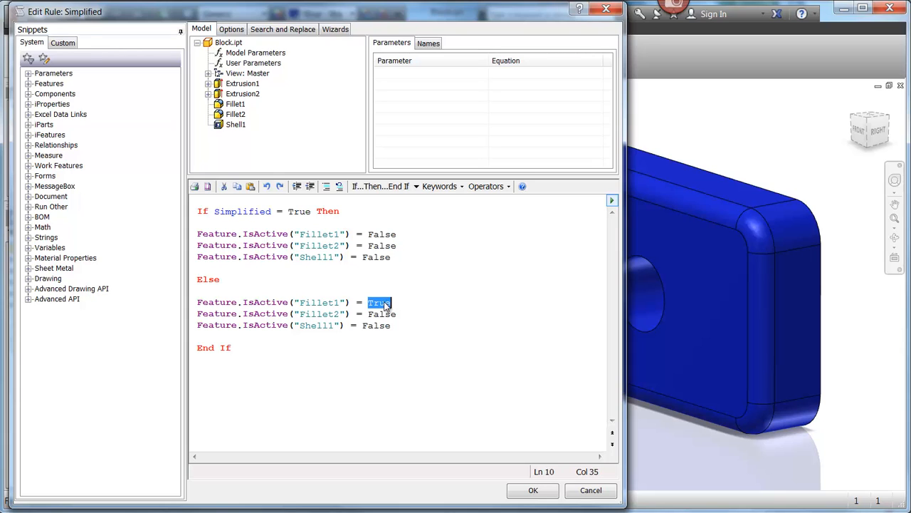
{"action": "left_click", "coordinate": [385, 314]}
{"action": "double_click", "coordinate": [385, 314]}
{"action": "key", "text": "ctrl+v"}
{"action": "left_click", "coordinate": [375, 326]}
{"action": "double_click", "coordinate": [375, 326]}
{"action": "key", "text": "ctrl+v"}
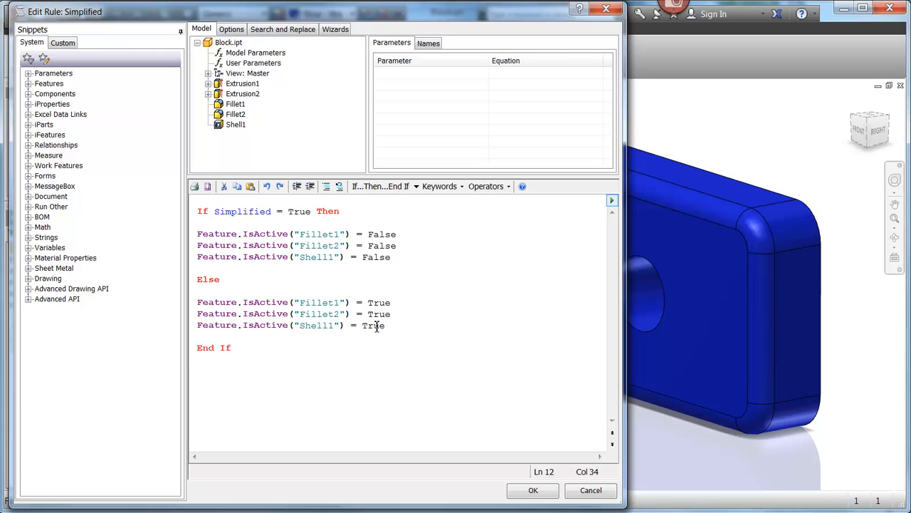
{"action": "left_click", "coordinate": [531, 490]}
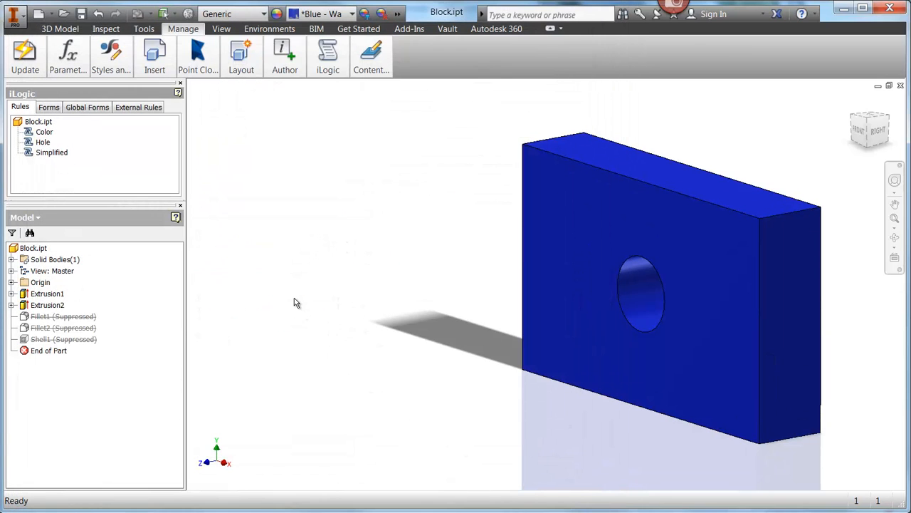
Open the model parameters and set Width to 6 in and Height to 4 in.
{"action": "left_click", "coordinate": [74, 65]}
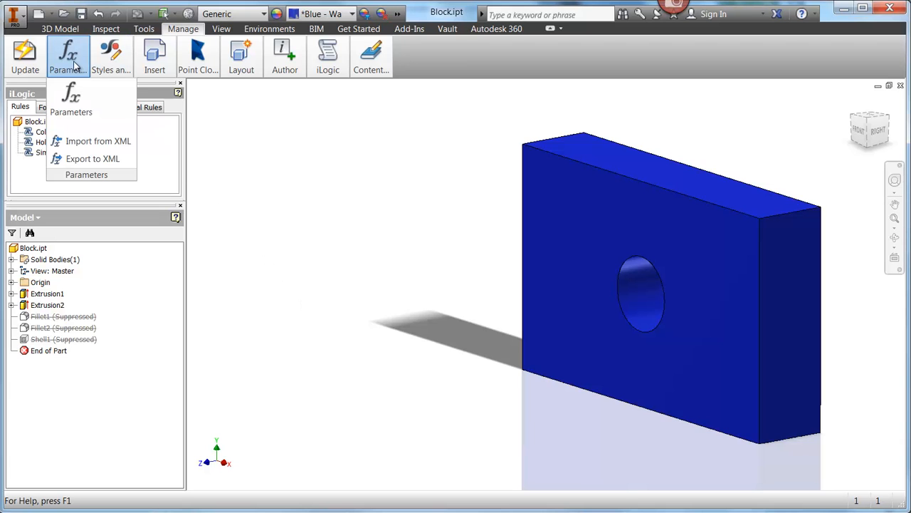
{"action": "left_click", "coordinate": [74, 106]}
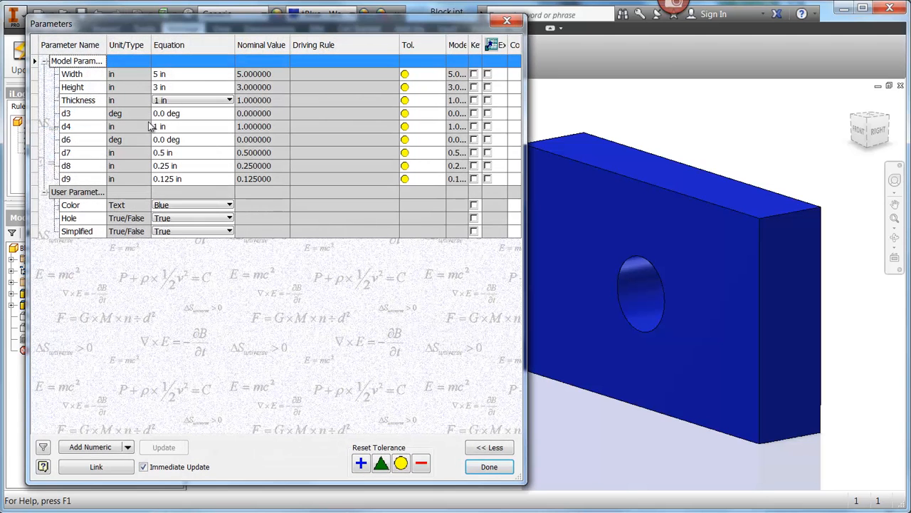
{"action": "left_click", "coordinate": [166, 79]}
{"action": "left_click", "coordinate": [167, 83]}
{"action": "type", "text": "6"}
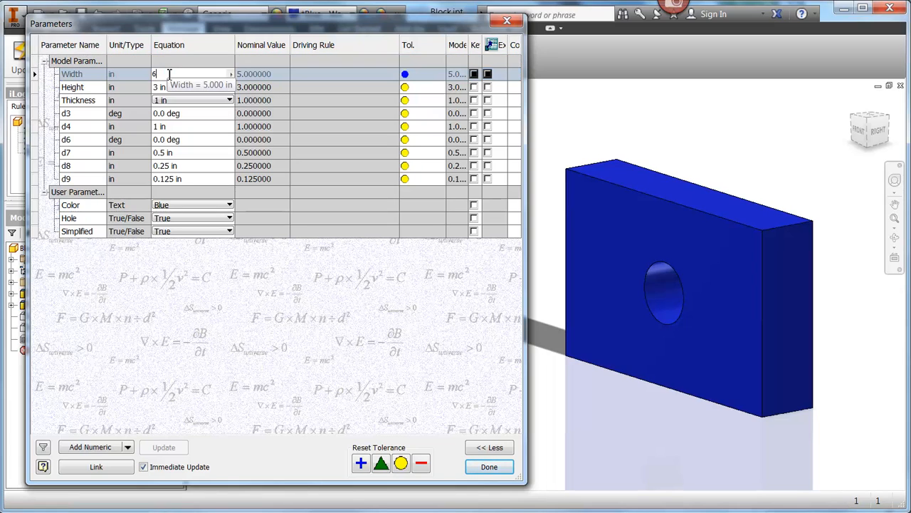
{"action": "key", "text": "Return"}
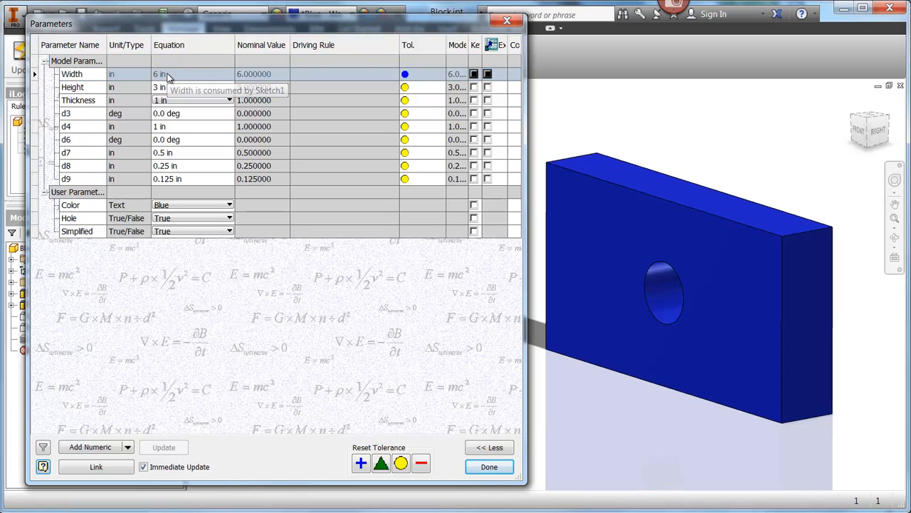
{"action": "left_click", "coordinate": [165, 87]}
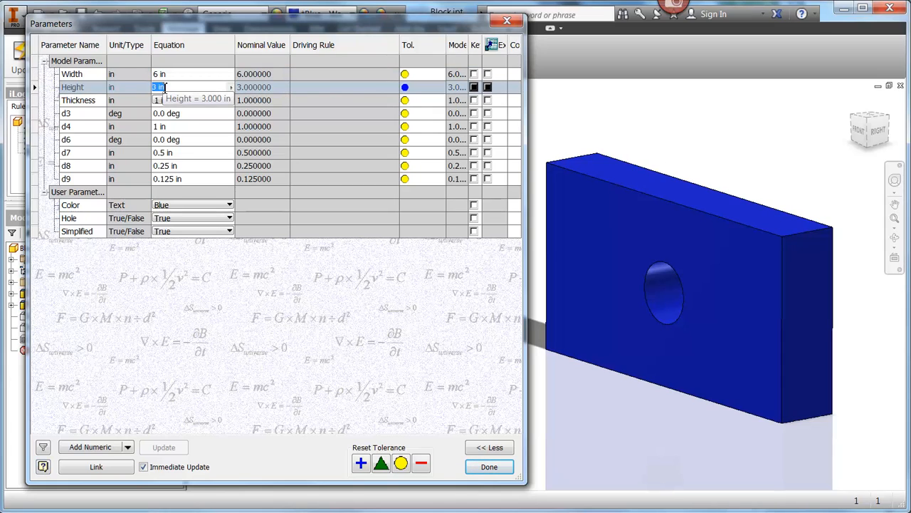
{"action": "type", "text": "4"}
Try the .5 option for the Thickness parameter, then set Thickness to 1.5 in.
{"action": "left_click", "coordinate": [161, 100]}
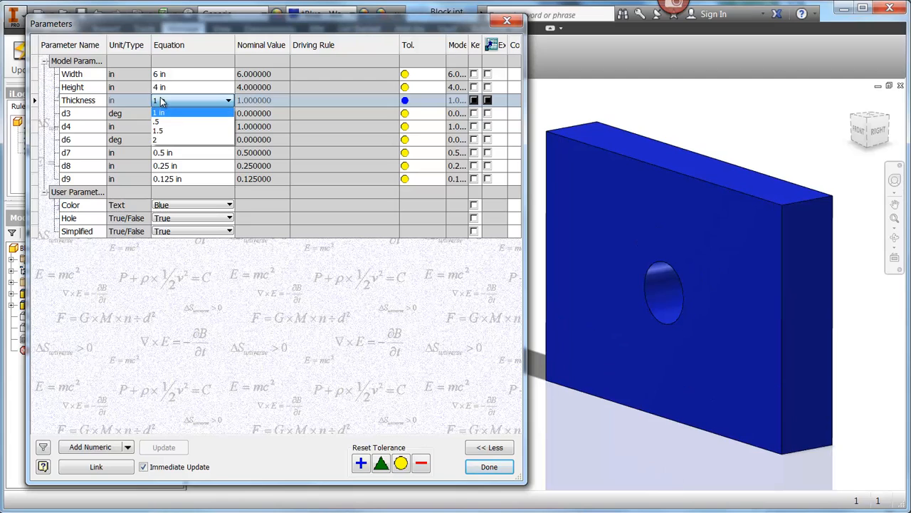
{"action": "left_click", "coordinate": [167, 124]}
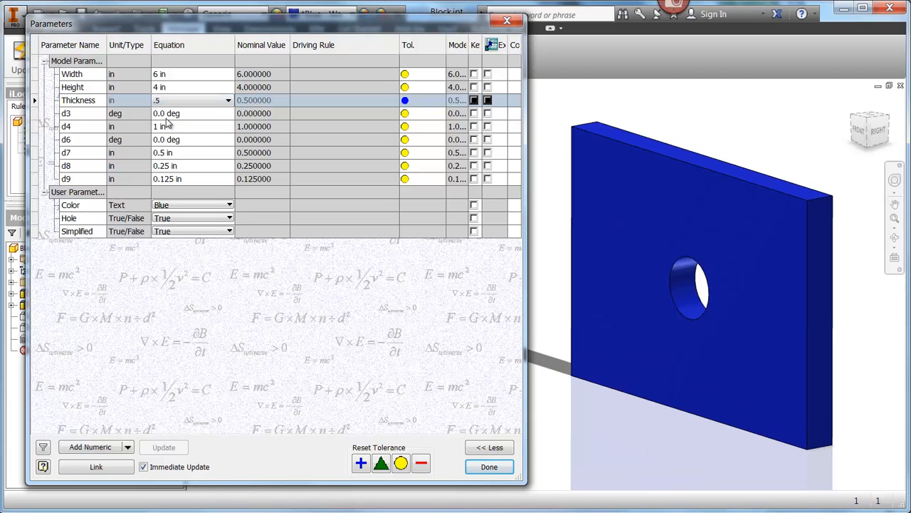
{"action": "left_click", "coordinate": [167, 102]}
{"action": "left_click", "coordinate": [162, 131]}
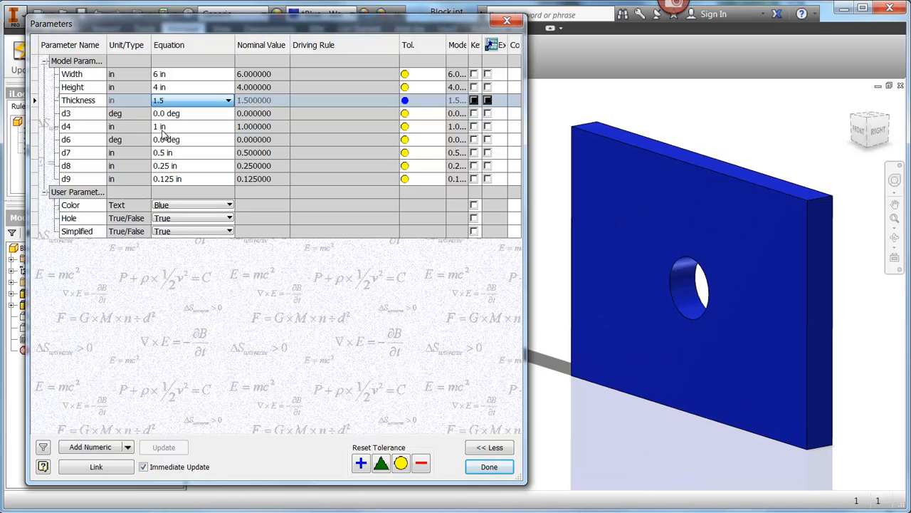
Set the Color parameter to Green and the Hole parameter to False.
{"action": "left_click", "coordinate": [165, 205]}
{"action": "left_click", "coordinate": [164, 228]}
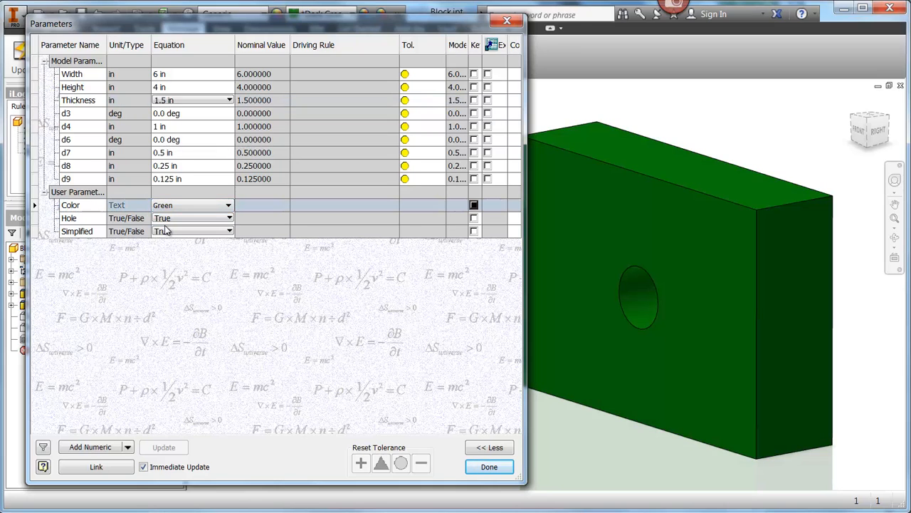
{"action": "left_click", "coordinate": [168, 220]}
{"action": "left_click", "coordinate": [172, 240]}
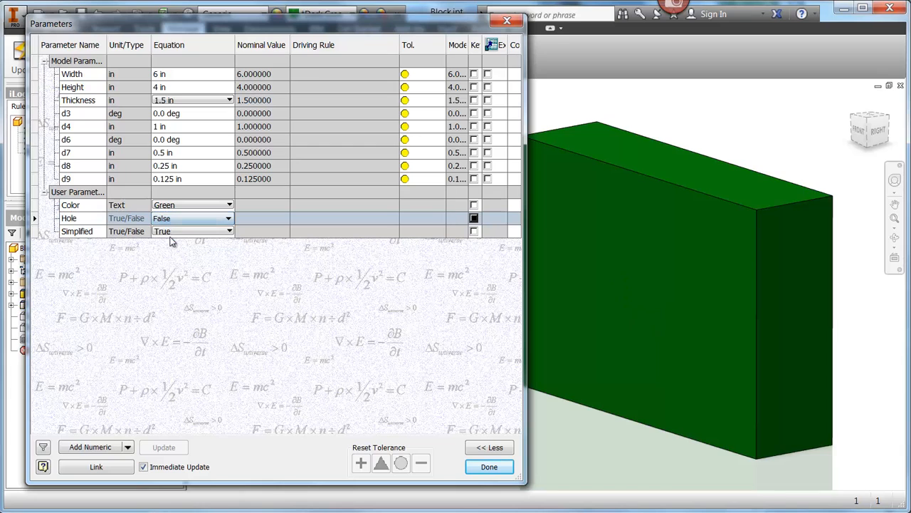
Set Simplified to False and Hole back to True, and finish editing the parameters.
{"action": "left_click", "coordinate": [191, 231]}
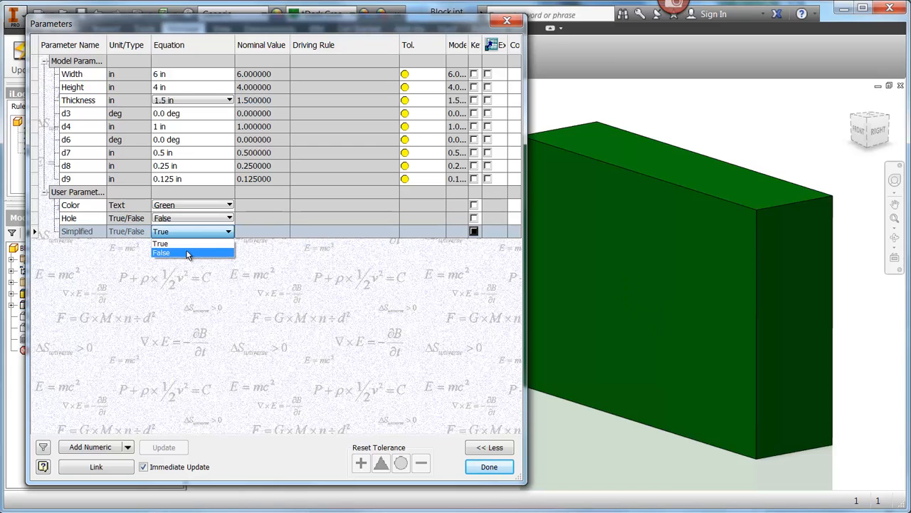
{"action": "left_click", "coordinate": [189, 253]}
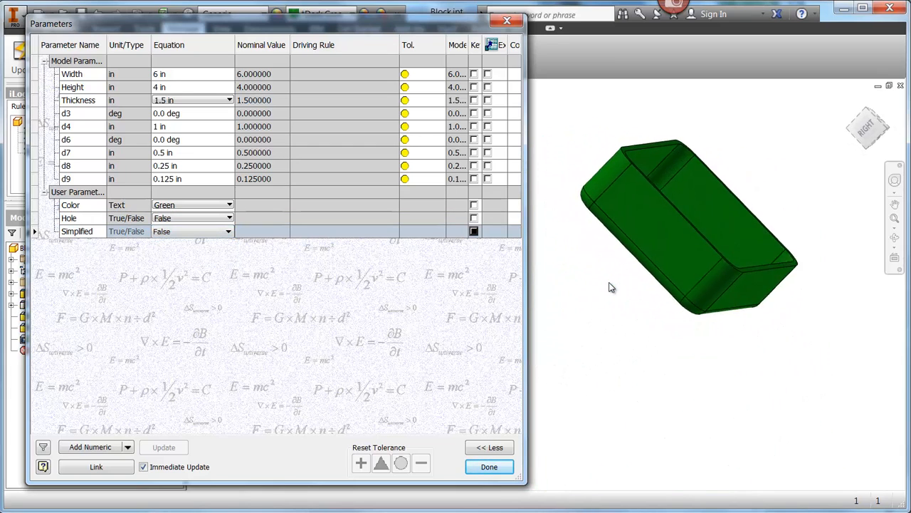
{"action": "left_click", "coordinate": [213, 218]}
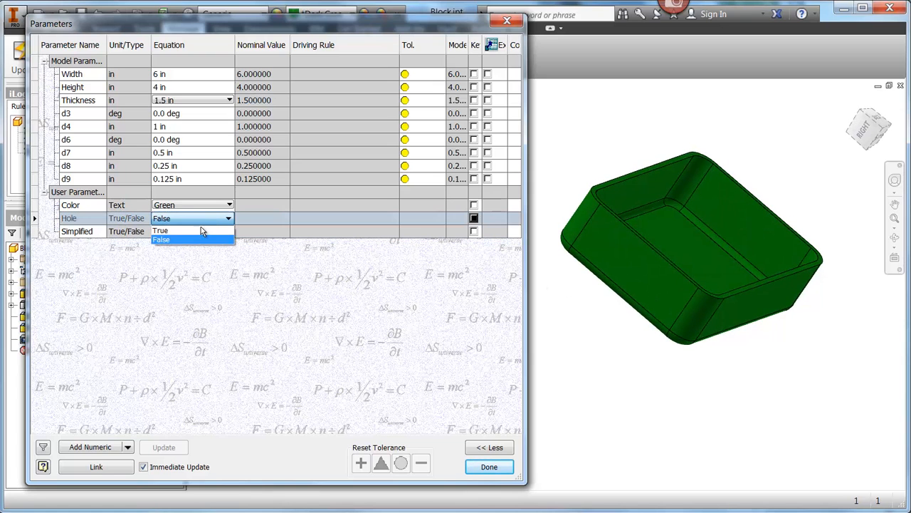
{"action": "left_click", "coordinate": [213, 230]}
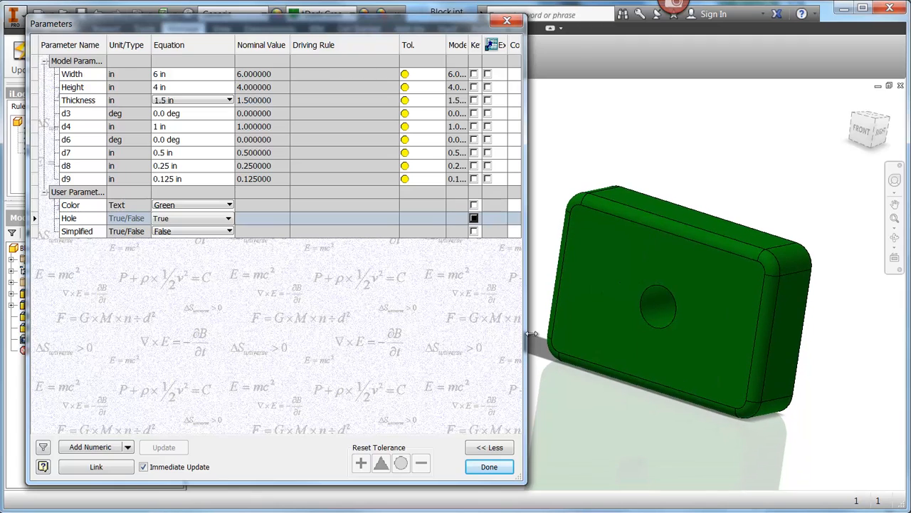
{"action": "left_click", "coordinate": [489, 468]}
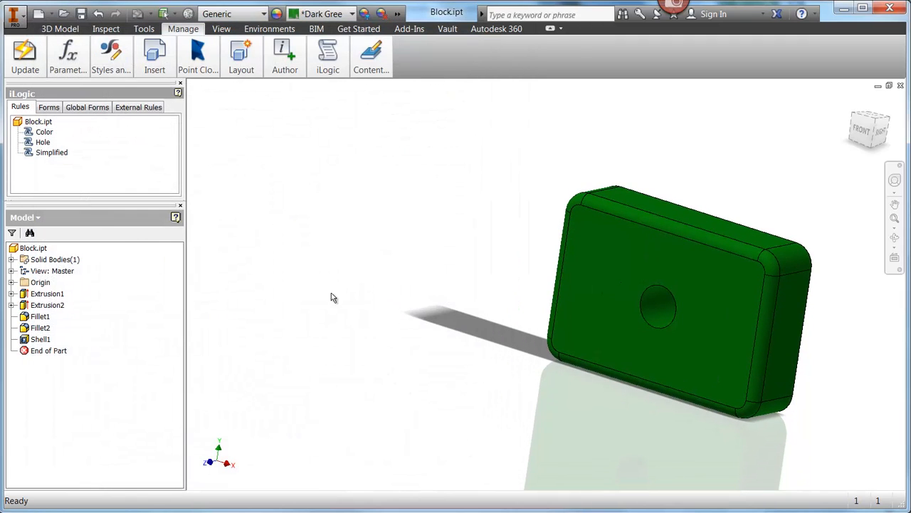
Switch to Configurator 360 in the browser and start a new design named Block in the IPT (no external references) format.
{"action": "key", "text": "alt+Tab"}
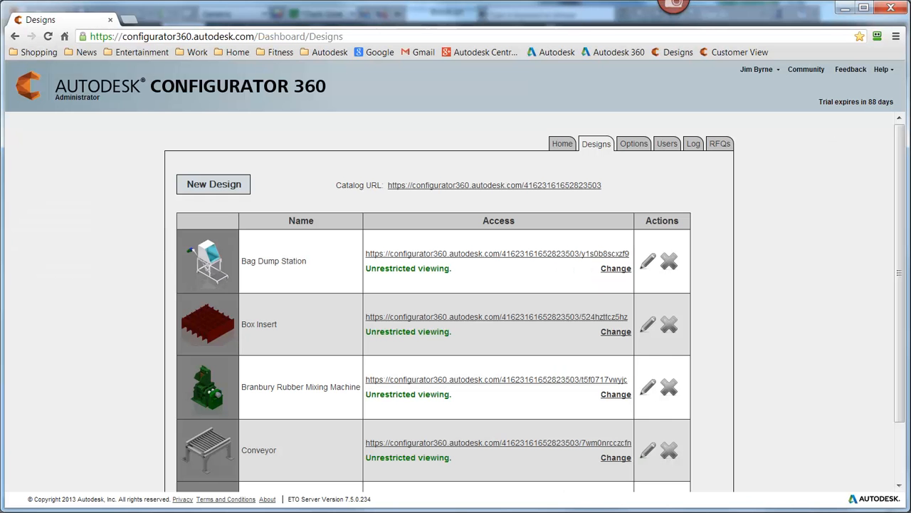
{"action": "left_click", "coordinate": [204, 185]}
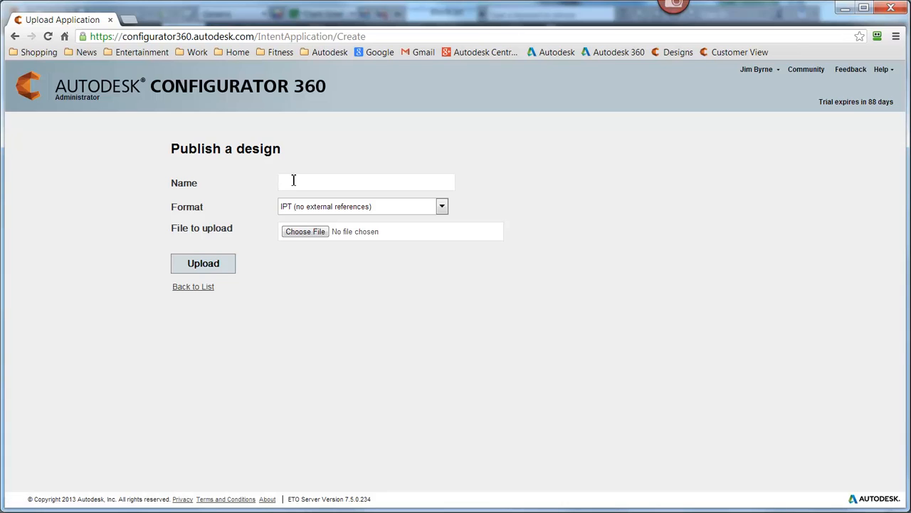
{"action": "left_click", "coordinate": [293, 180]}
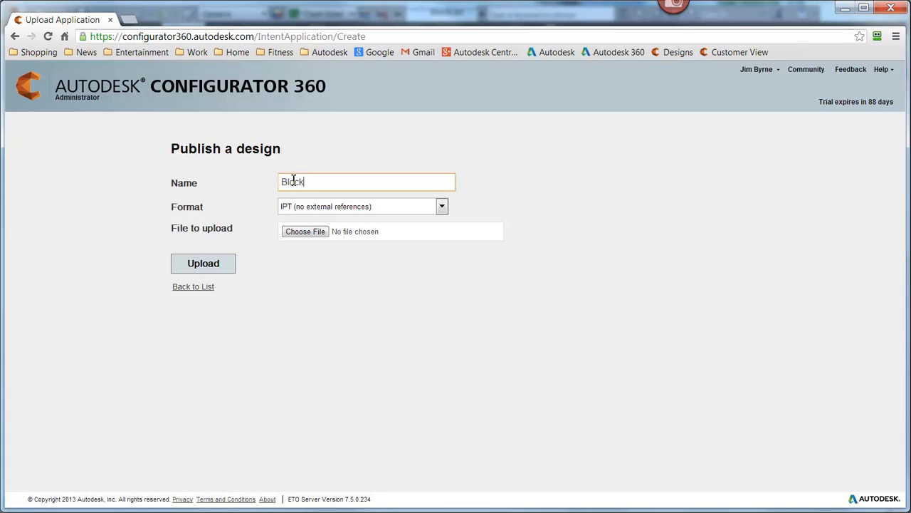
{"action": "left_click", "coordinate": [310, 208]}
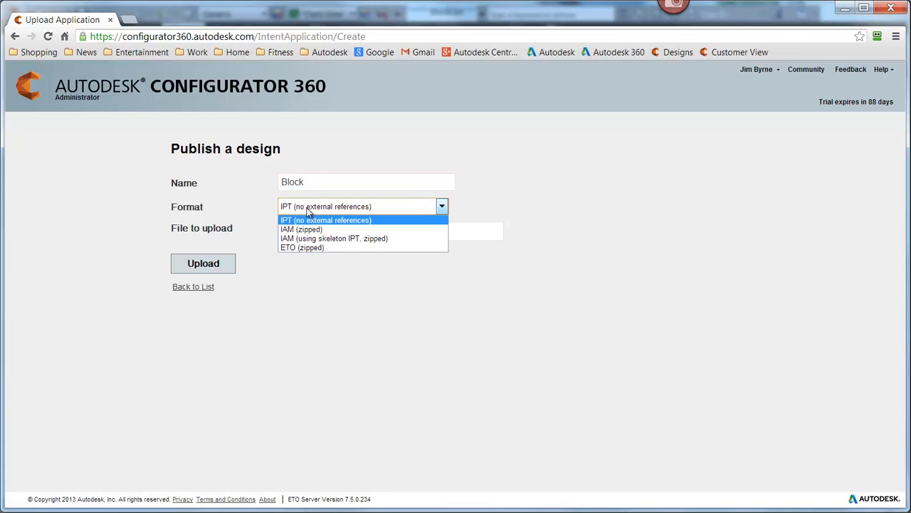
{"action": "left_click", "coordinate": [308, 217]}
Choose Block.ipt as the file and upload it to publish the Block design.
{"action": "left_click", "coordinate": [306, 231]}
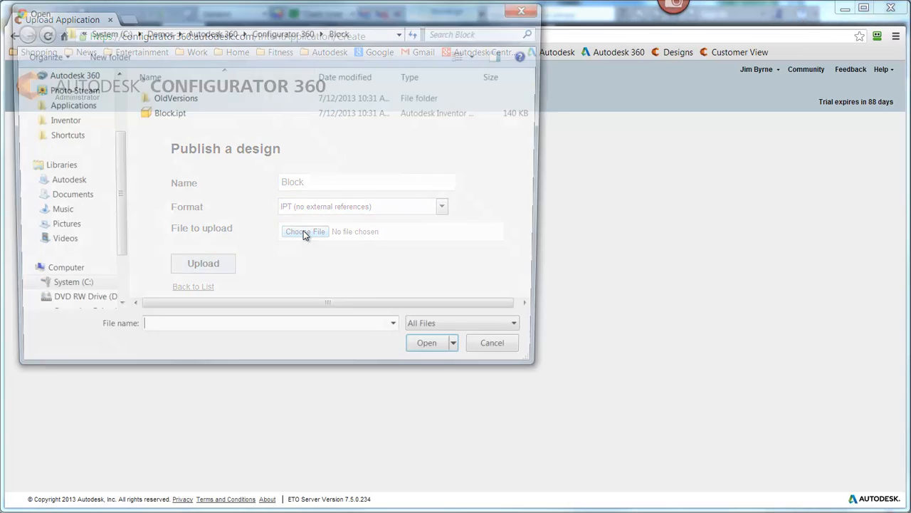
{"action": "double_click", "coordinate": [163, 113]}
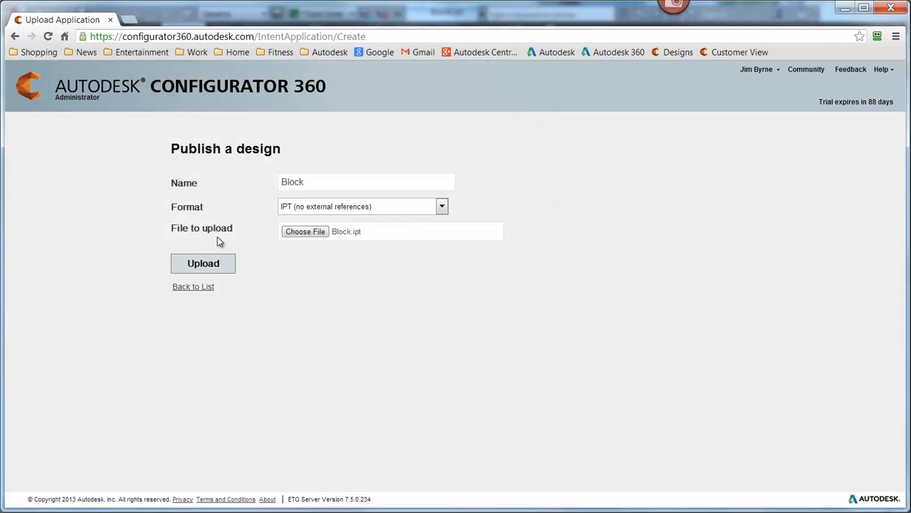
{"action": "left_click", "coordinate": [204, 264]}
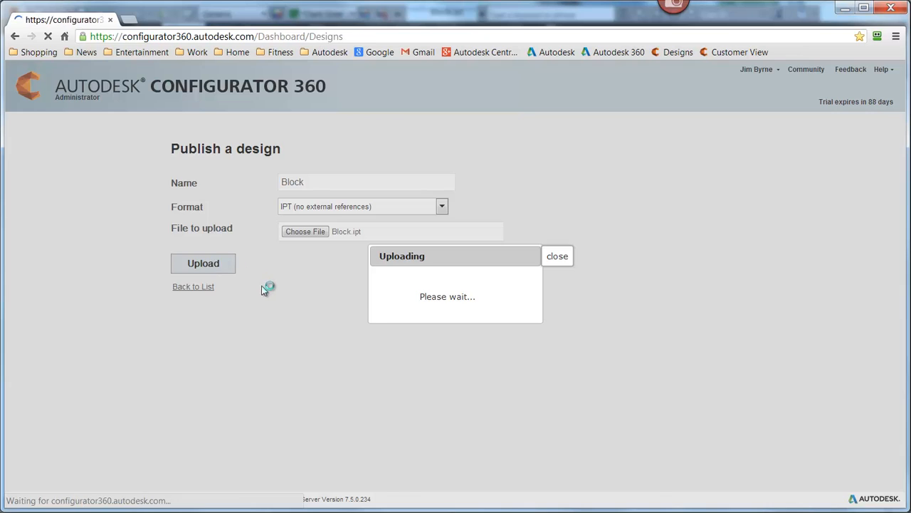
{"action": "key", "text": "F5"}
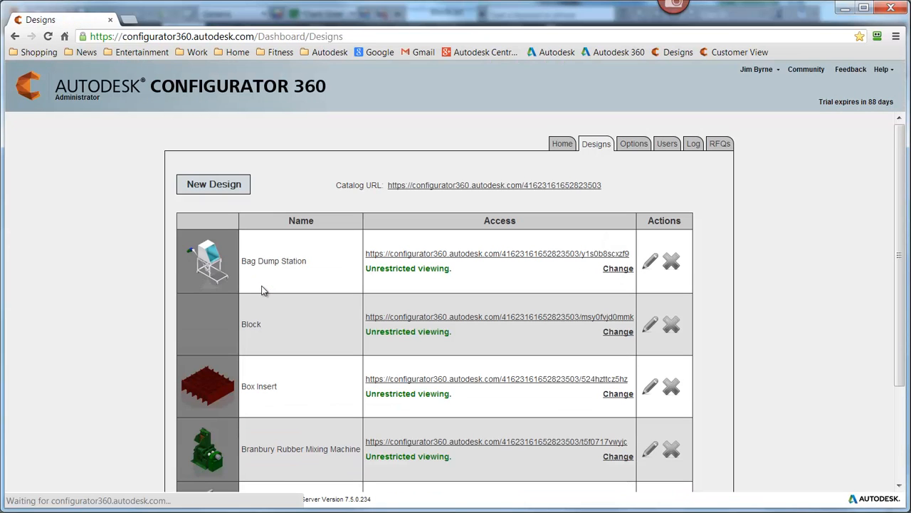
Open the published Block design from its access link and set Width to 5 in and Height to 6 in.
{"action": "left_click", "coordinate": [373, 317]}
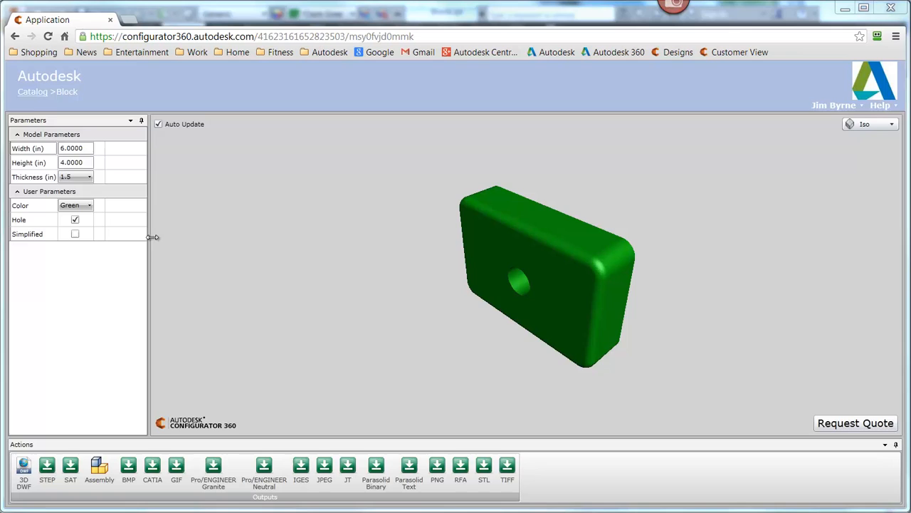
{"action": "left_click", "coordinate": [84, 148]}
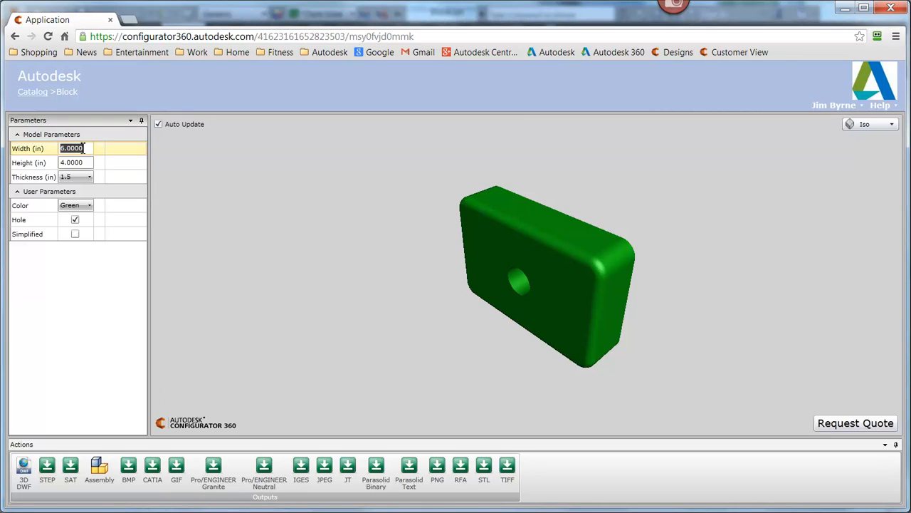
{"action": "type", "text": "5"}
{"action": "left_click", "coordinate": [73, 161]}
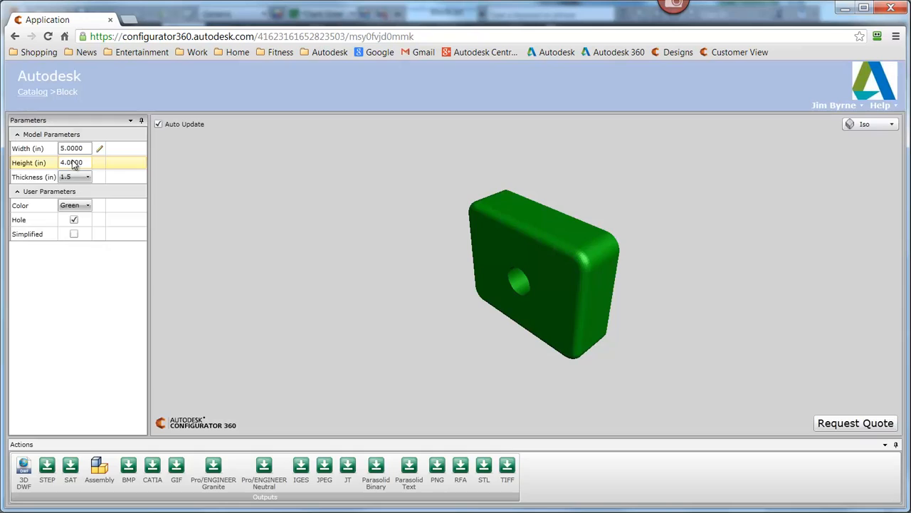
{"action": "left_click", "coordinate": [79, 163]}
{"action": "type", "text": "6"}
Set the block's Thickness to 1 in and its Color to Yellow.
{"action": "left_click", "coordinate": [71, 177]}
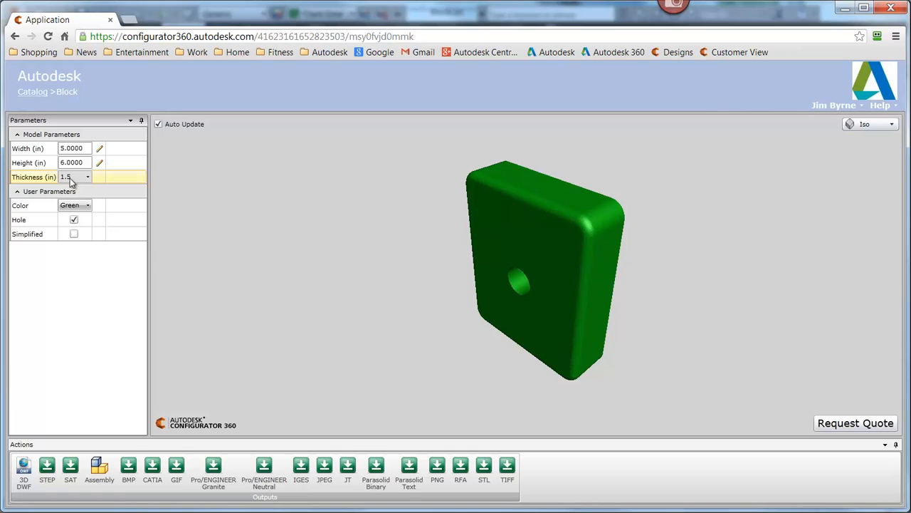
{"action": "left_click", "coordinate": [70, 178]}
{"action": "left_click", "coordinate": [69, 202]}
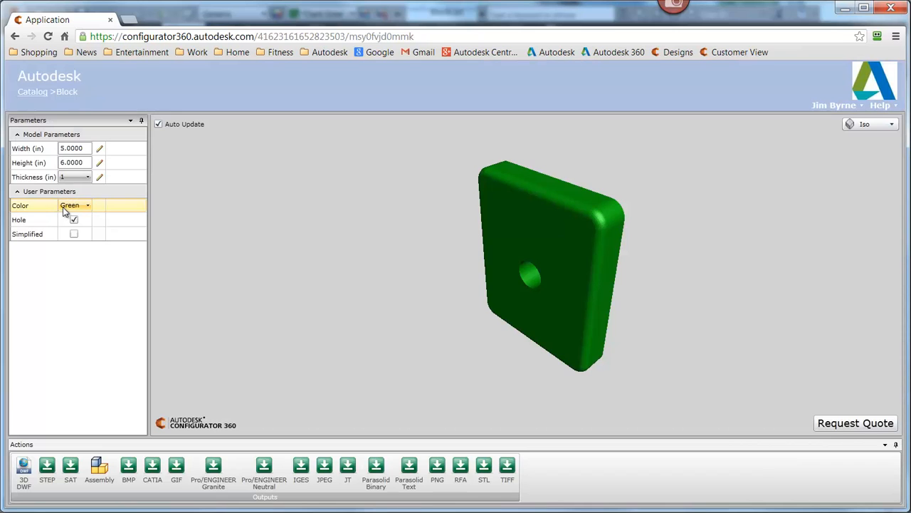
{"action": "left_click", "coordinate": [70, 206]}
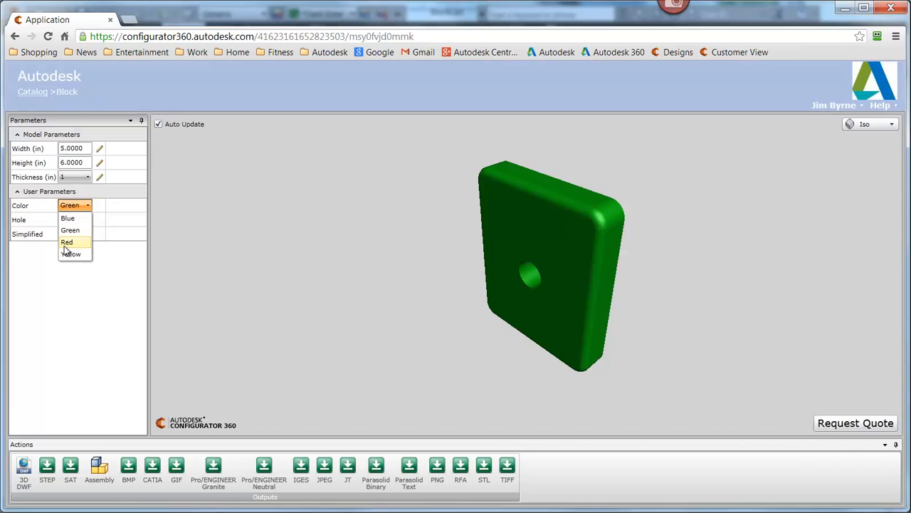
{"action": "left_click", "coordinate": [66, 253]}
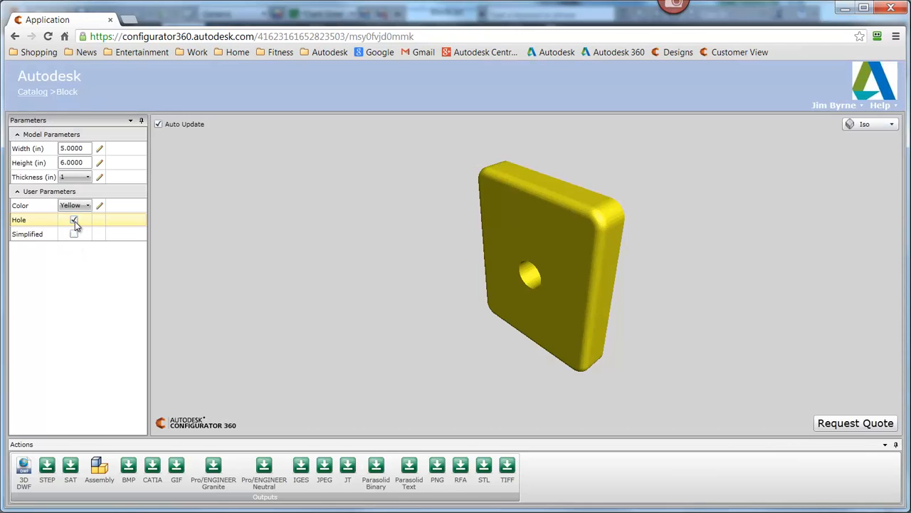
Test the block's options by disabling Hole and enabling Simplified, then restore both settings.
{"action": "left_click", "coordinate": [75, 222]}
{"action": "left_click_drag", "start_coordinate": [492, 291], "coordinate": [421, 294]}
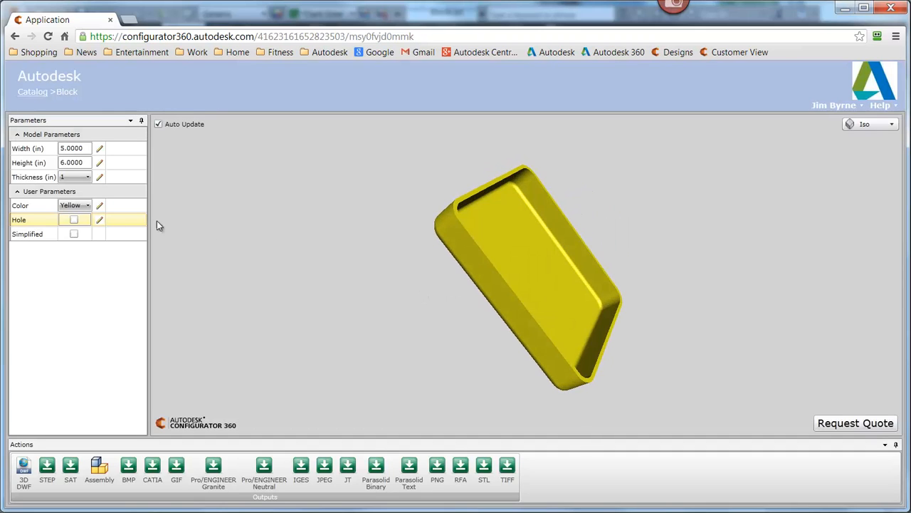
{"action": "left_click", "coordinate": [74, 234]}
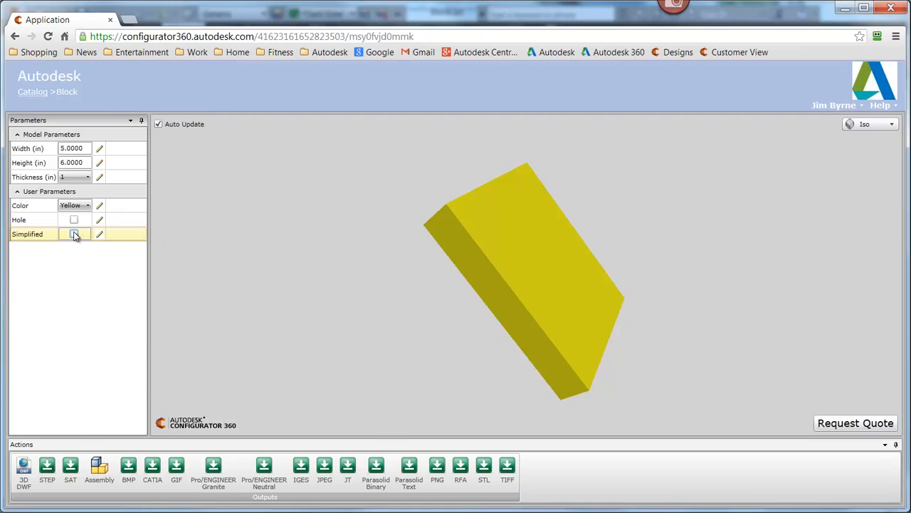
{"action": "left_click", "coordinate": [74, 234]}
{"action": "left_click", "coordinate": [75, 219]}
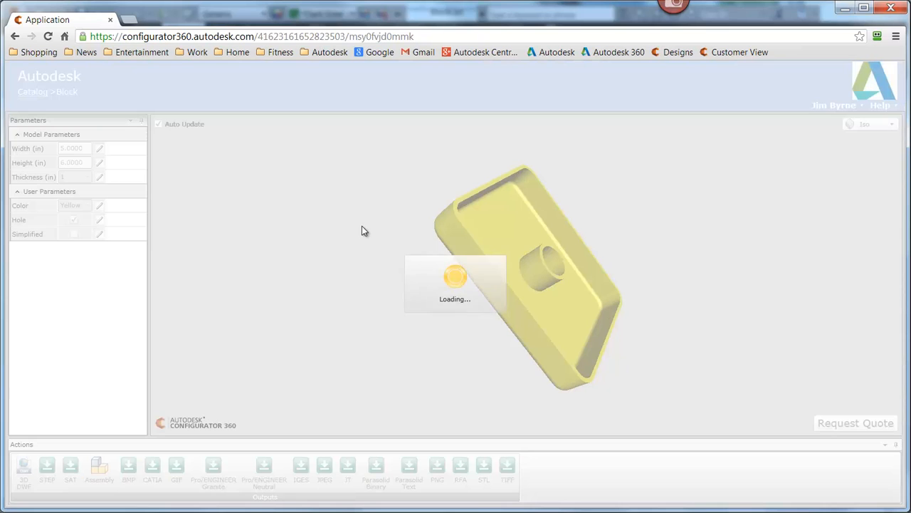
{"action": "left_click_drag", "start_coordinate": [369, 221], "coordinate": [438, 208]}
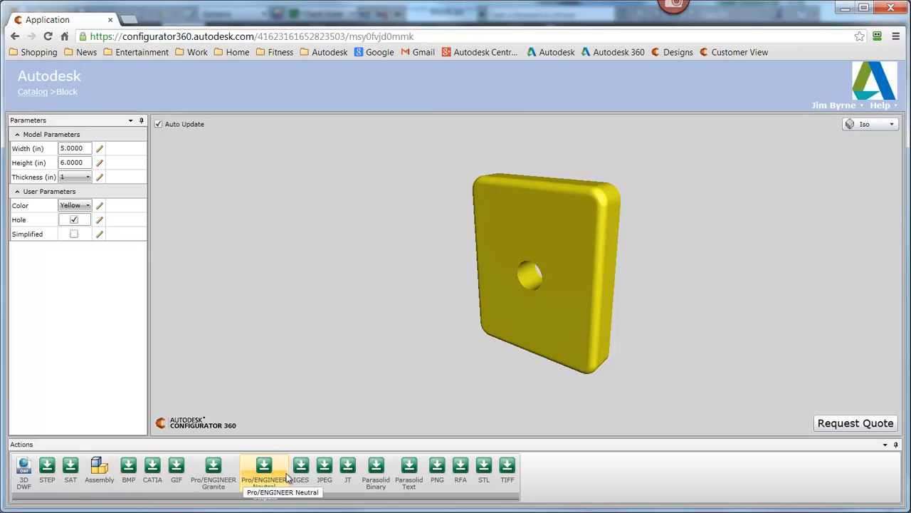
Generate the JPEG output without saving it, and view the Request For Quote form without submitting it.
{"action": "left_click", "coordinate": [325, 467]}
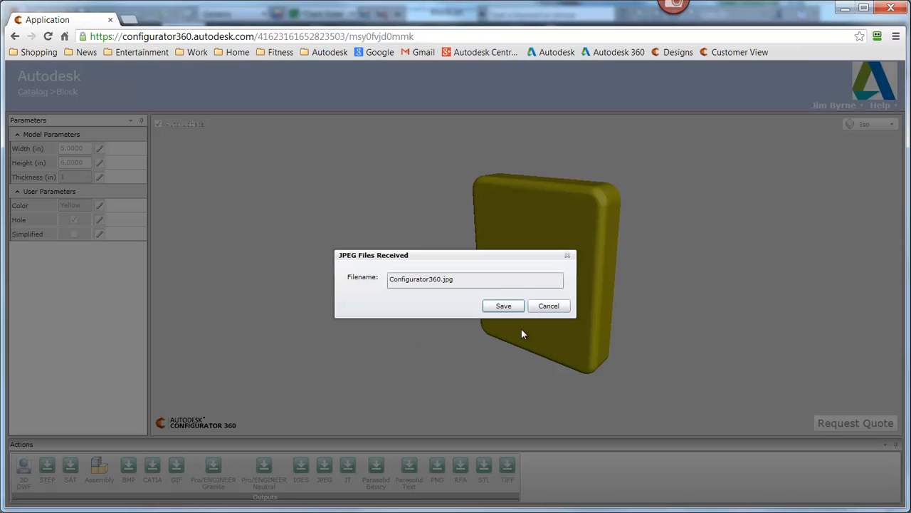
{"action": "left_click", "coordinate": [543, 309]}
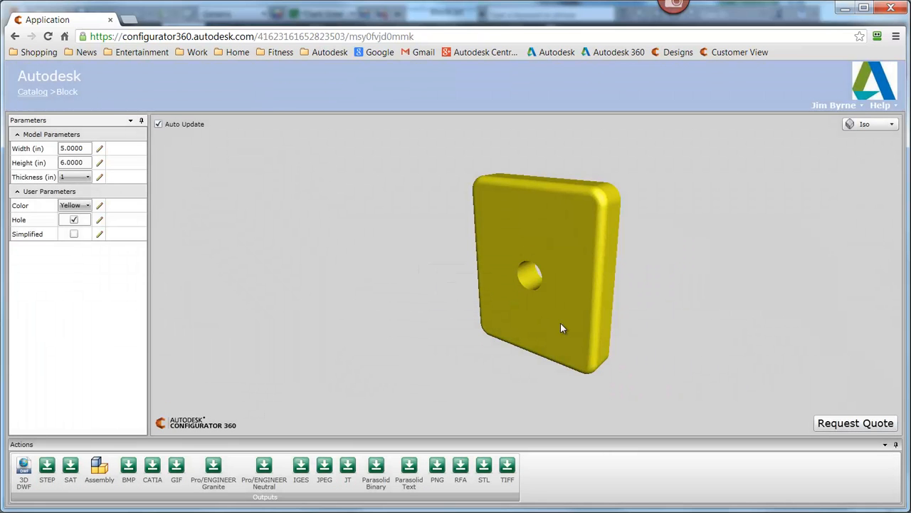
{"action": "left_click", "coordinate": [827, 425]}
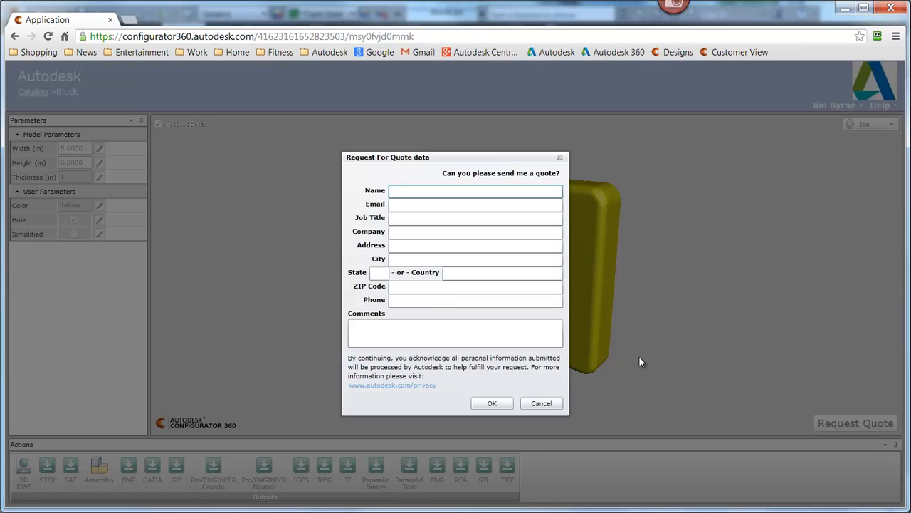
{"action": "left_click", "coordinate": [558, 403]}
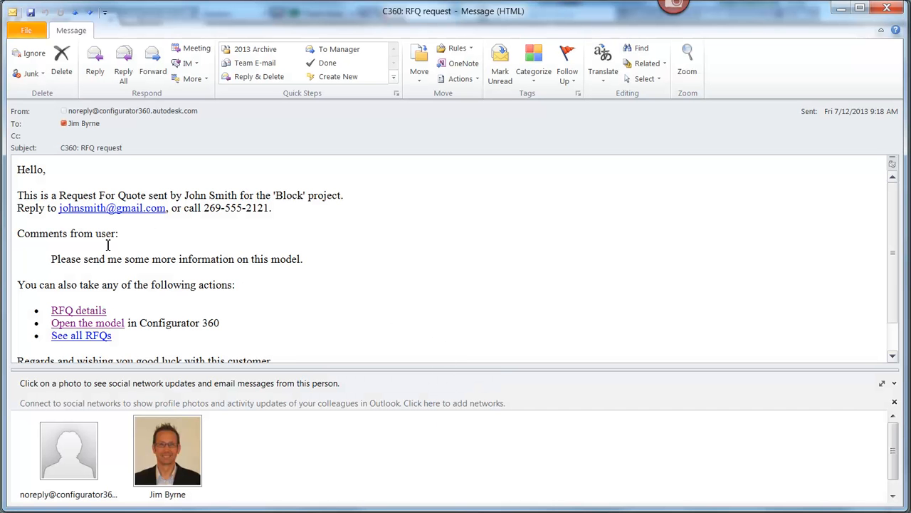
Open the RFQ details from the C360: RFQ request e-mail for the Block project.
{"action": "left_click", "coordinate": [75, 310]}
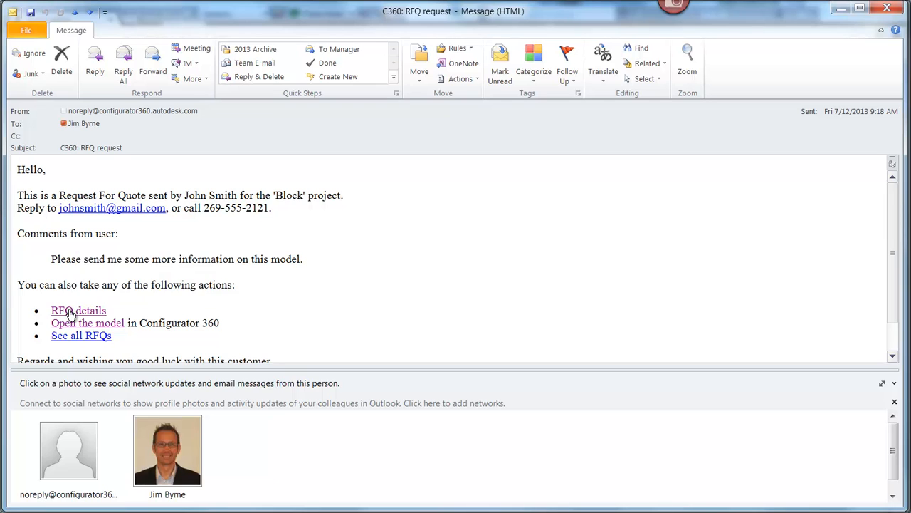